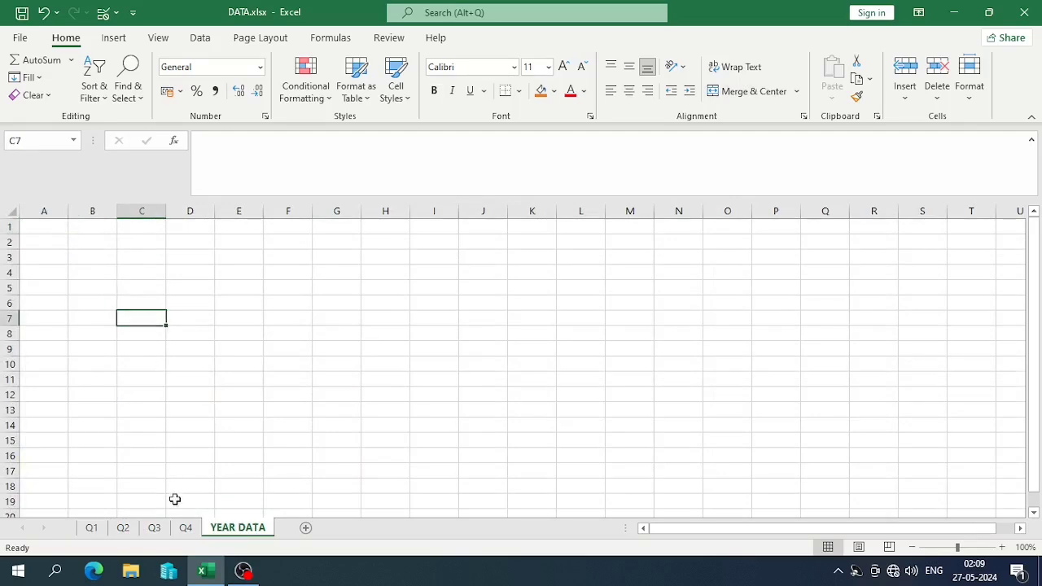
Step: Start a consolidation at cell A2 of the YEAR DATA sheet using the Sum function
{"action": "left_click", "coordinate": [91, 527]}
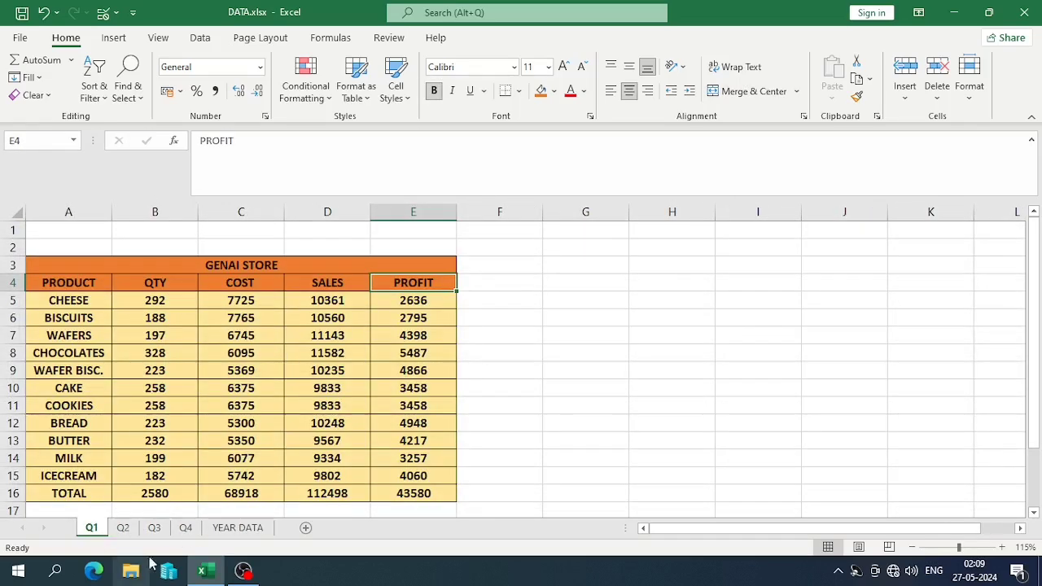
{"action": "left_click", "coordinate": [214, 530]}
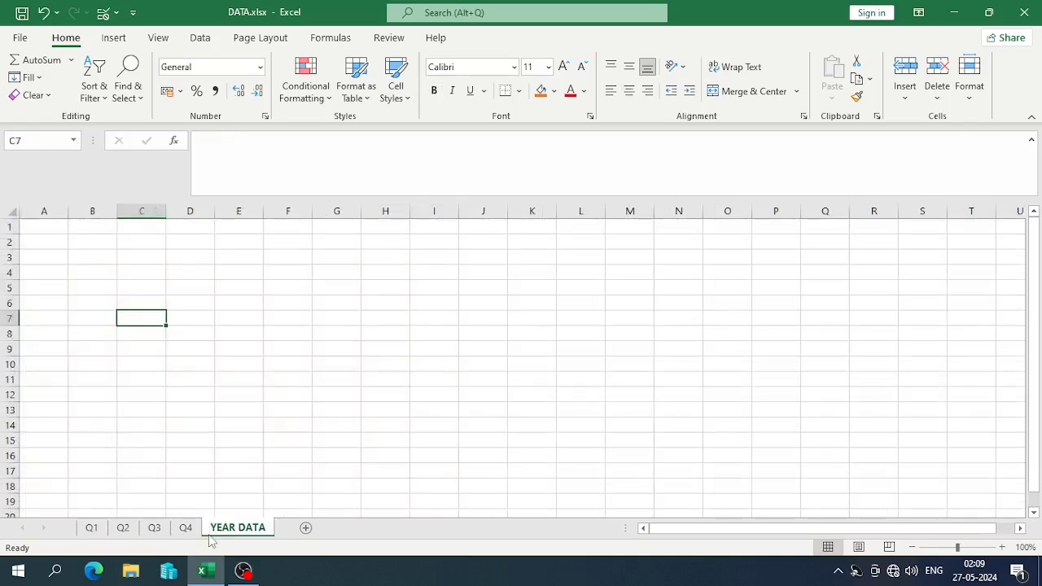
{"action": "left_click", "coordinate": [81, 316]}
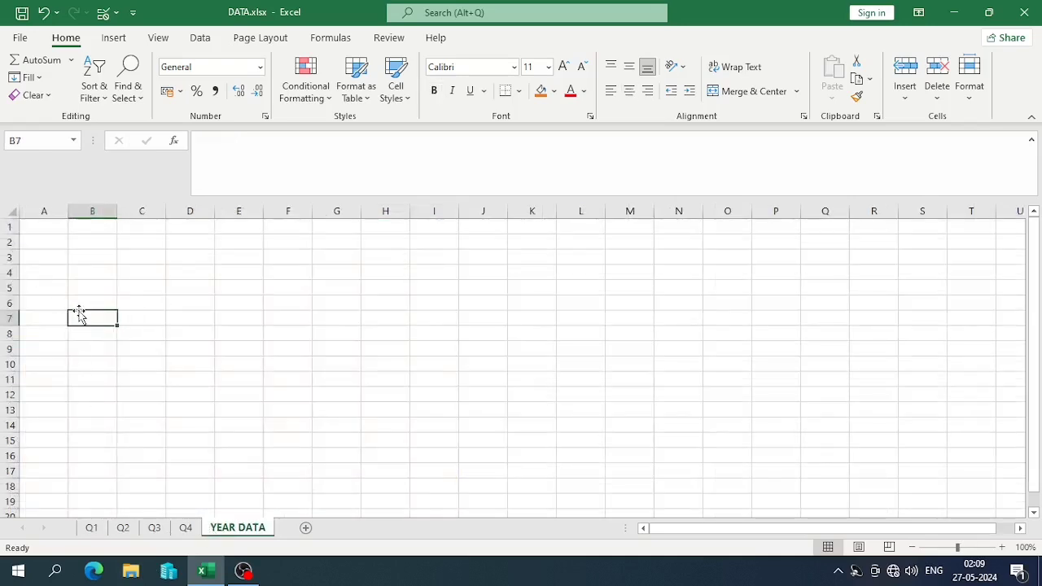
{"action": "left_click", "coordinate": [57, 241]}
{"action": "left_click", "coordinate": [204, 39]}
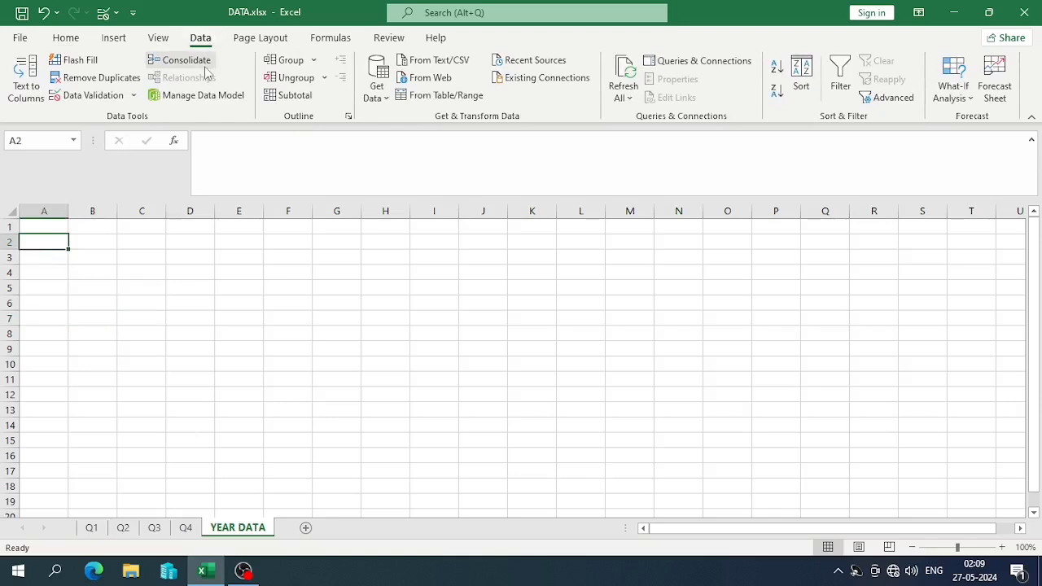
{"action": "left_click", "coordinate": [199, 60]}
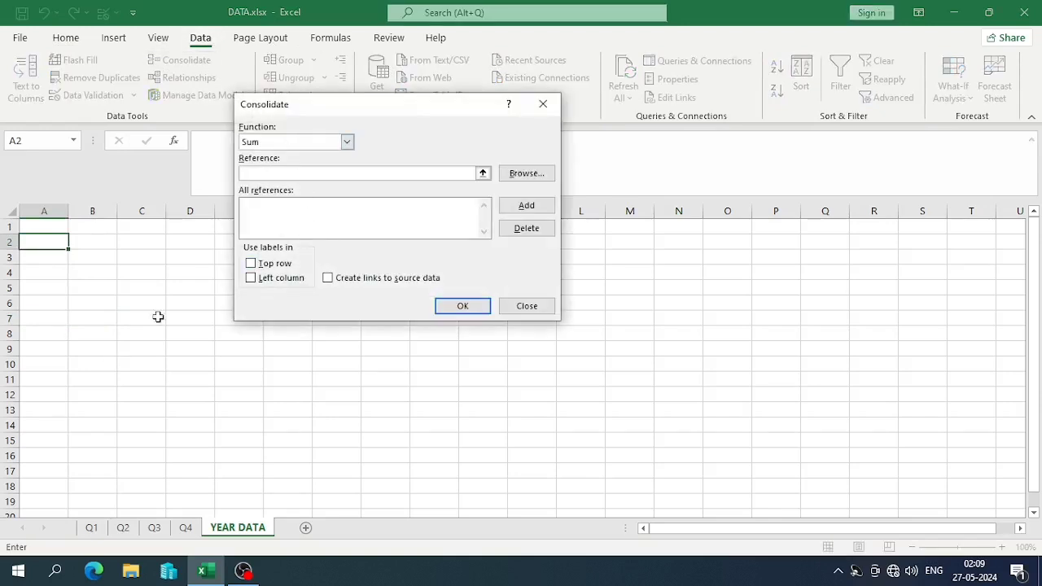
{"action": "left_click_drag", "start_coordinate": [311, 112], "coordinate": [212, 188]}
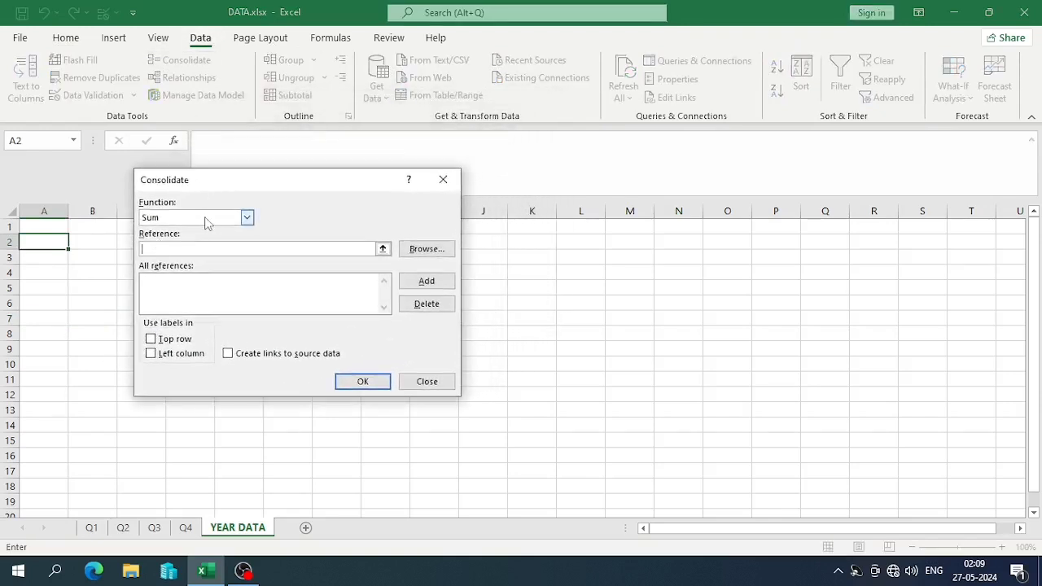
{"action": "left_click", "coordinate": [247, 218]}
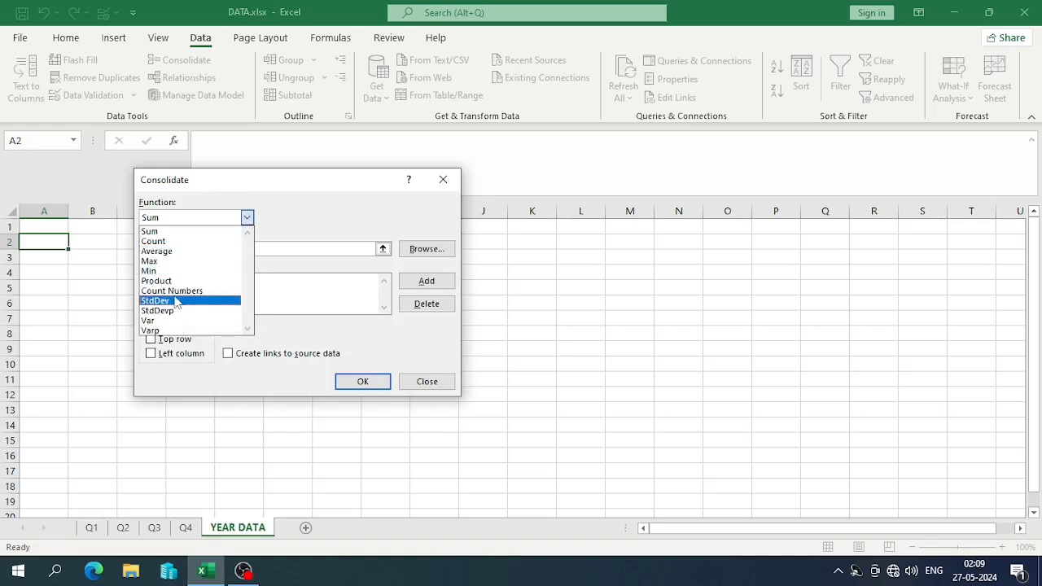
{"action": "left_click", "coordinate": [178, 232]}
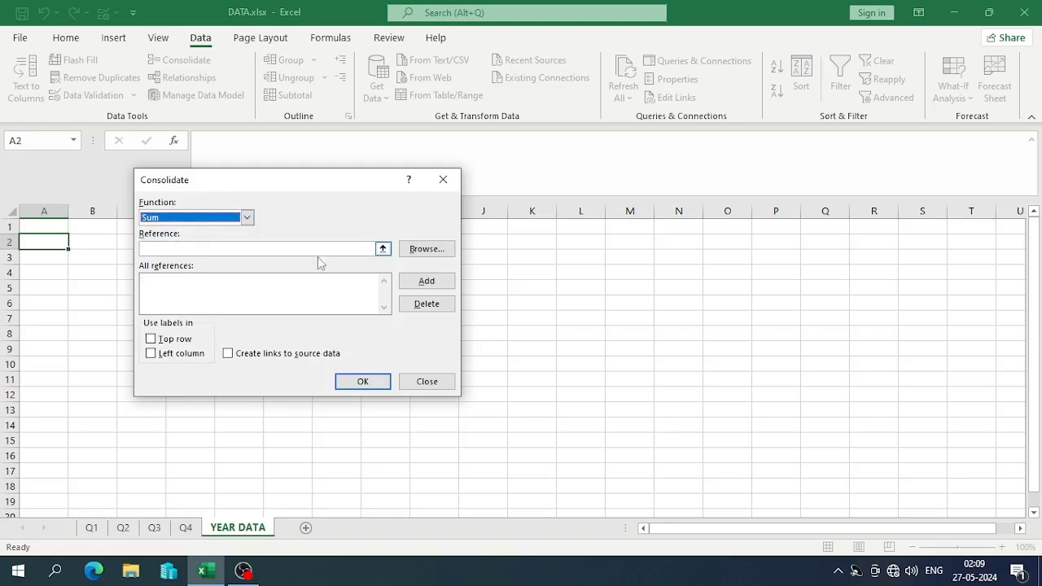
Step: Add the range A4:E16 of sheet Q1 to the consolidation references
{"action": "left_click", "coordinate": [383, 249]}
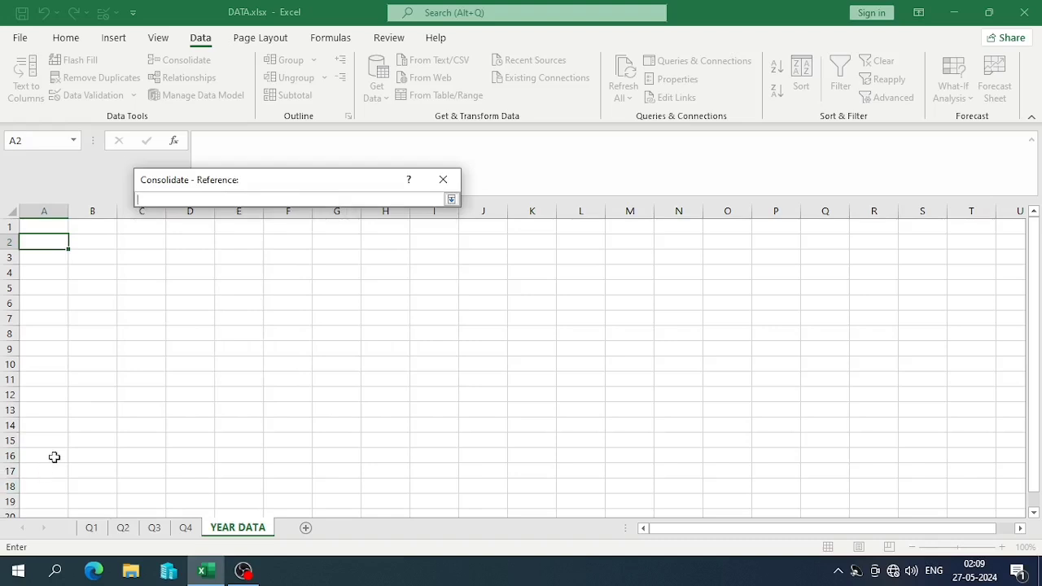
{"action": "left_click", "coordinate": [91, 529]}
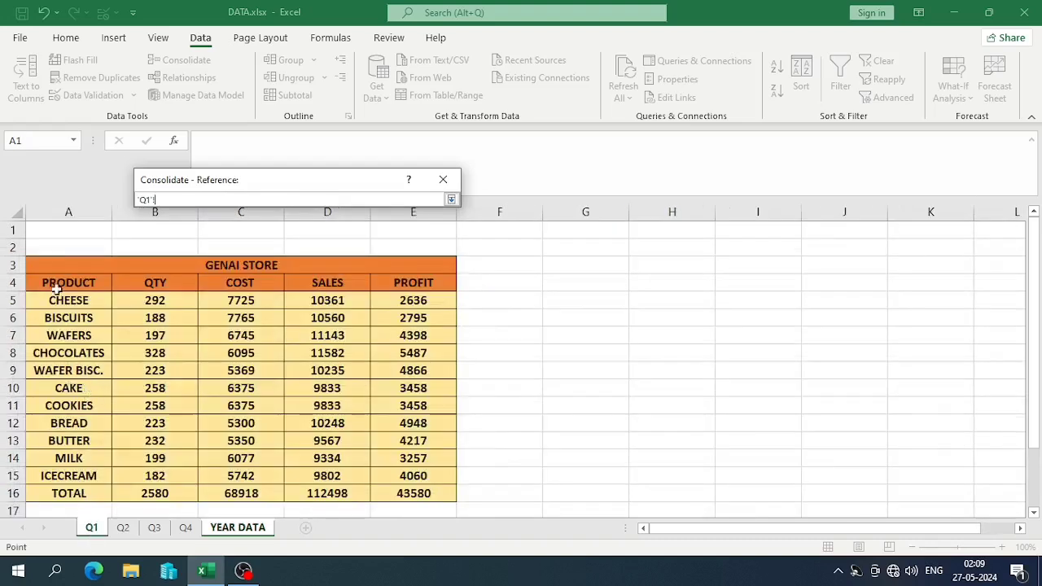
{"action": "left_click_drag", "start_coordinate": [86, 291], "coordinate": [394, 492]}
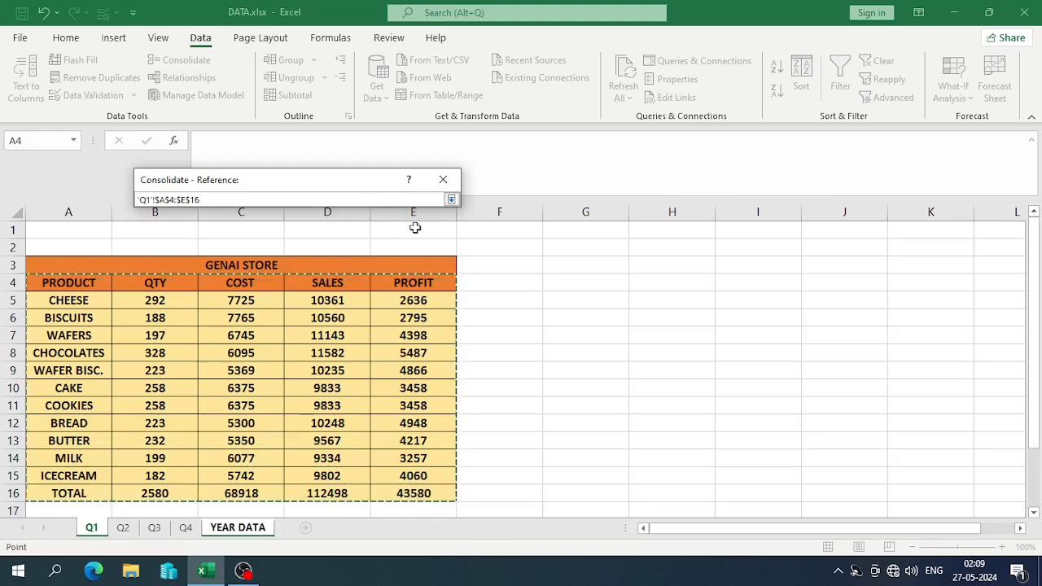
{"action": "left_click", "coordinate": [451, 201]}
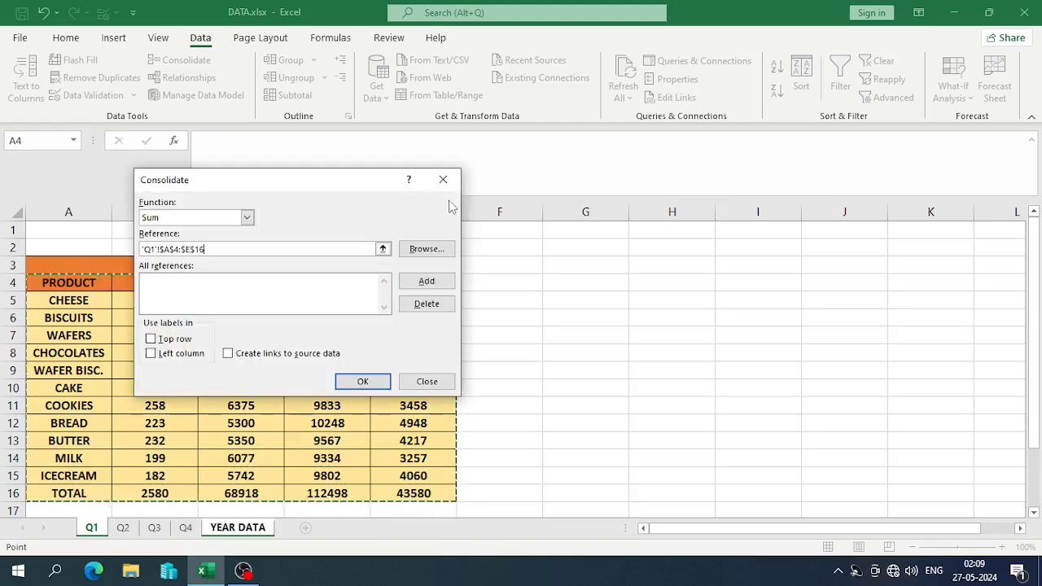
{"action": "left_click", "coordinate": [417, 284]}
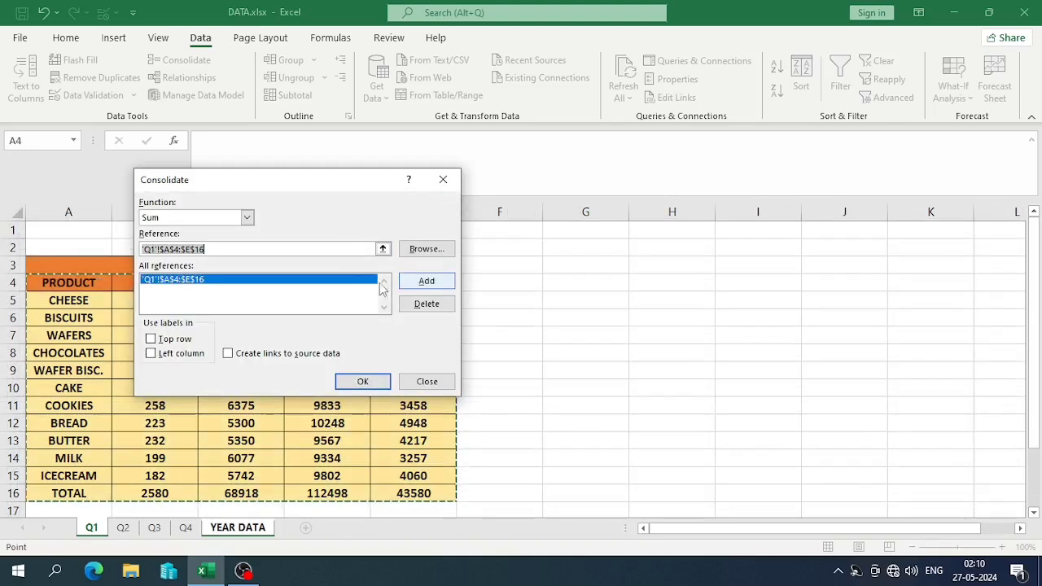
Step: Add the same A4:E16 range from sheets Q2, Q3 and Q4 to the consolidation references
{"action": "left_click", "coordinate": [123, 529]}
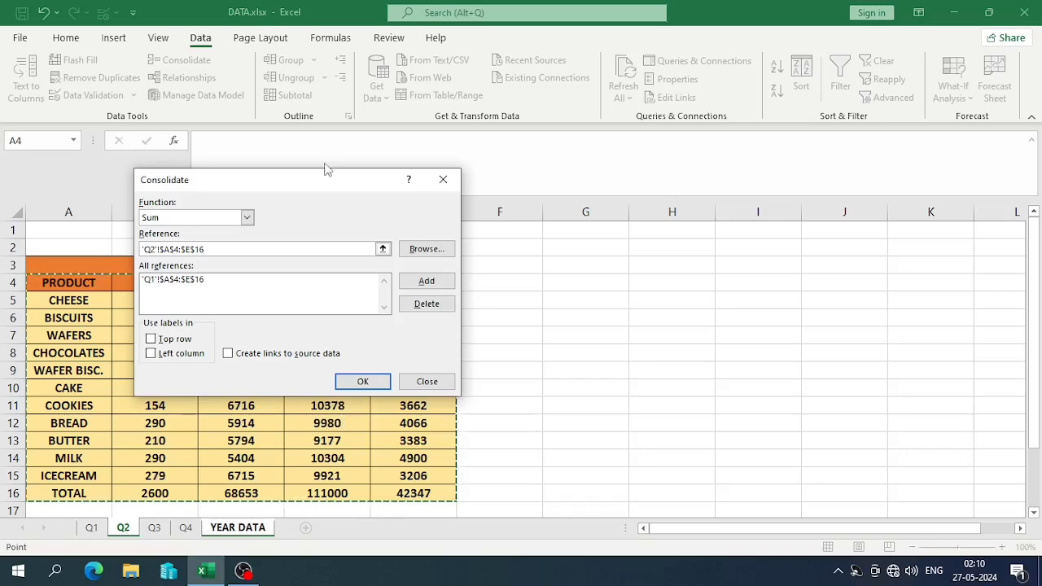
{"action": "left_click_drag", "start_coordinate": [326, 169], "coordinate": [498, 45]}
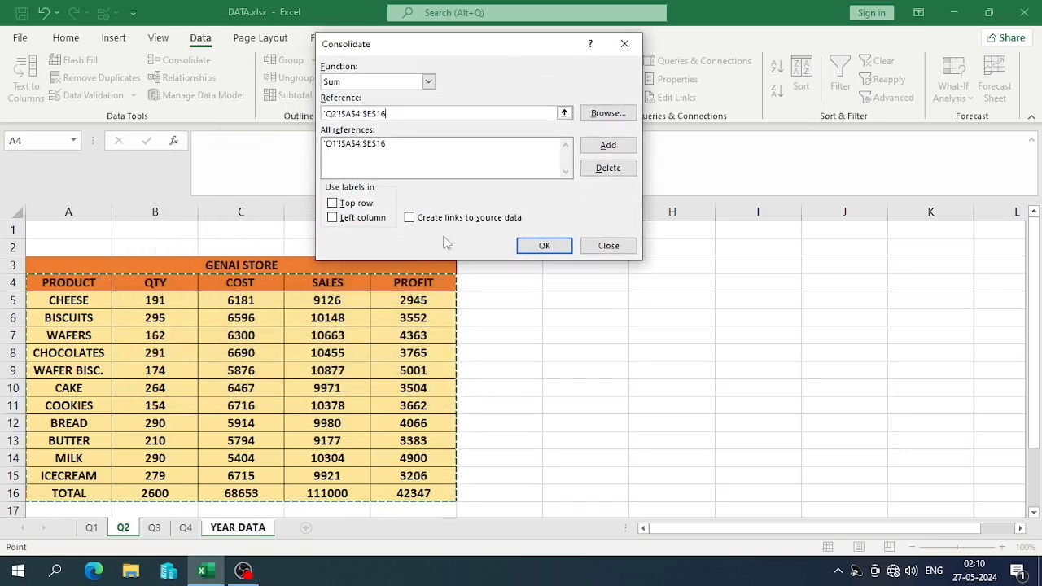
{"action": "left_click", "coordinate": [608, 146]}
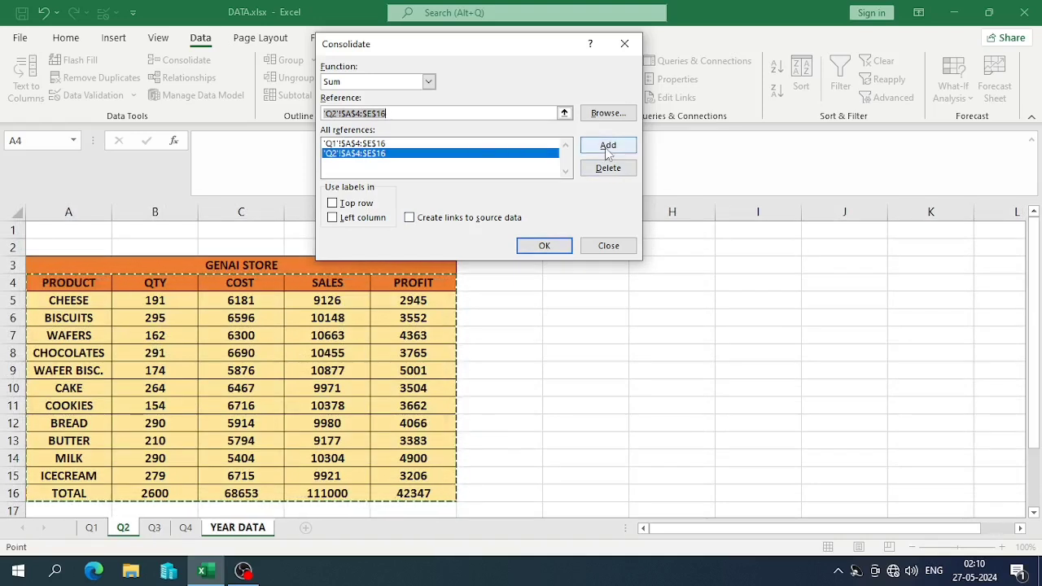
{"action": "left_click", "coordinate": [153, 526]}
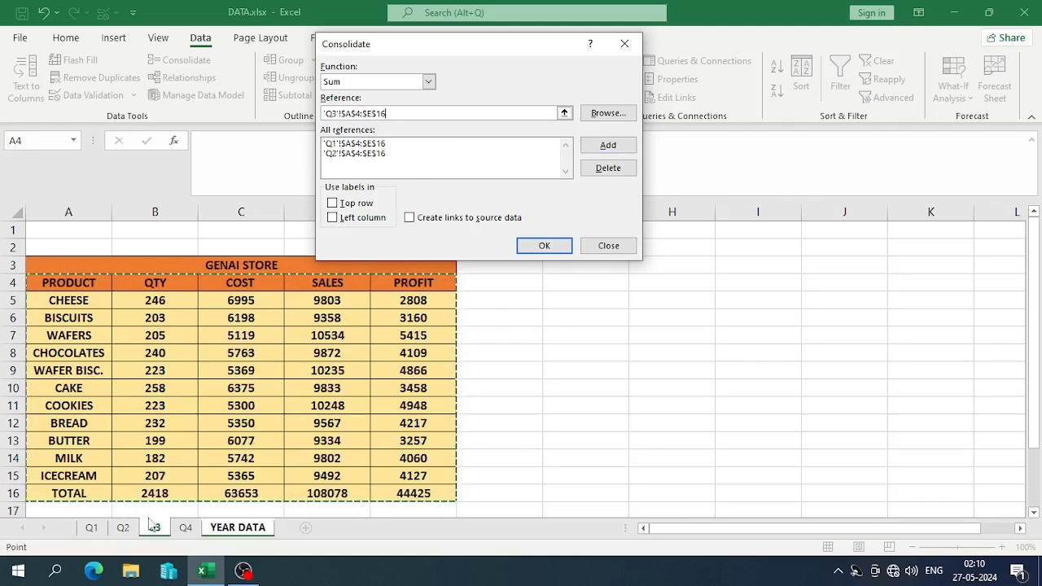
{"action": "left_click", "coordinate": [608, 146]}
{"action": "left_click", "coordinate": [186, 526]}
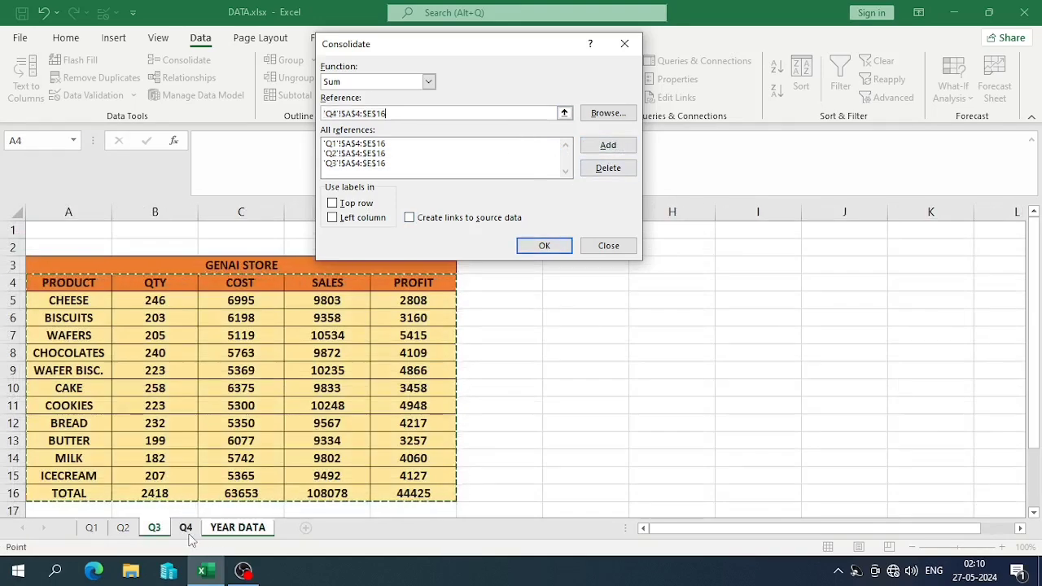
{"action": "left_click", "coordinate": [588, 149]}
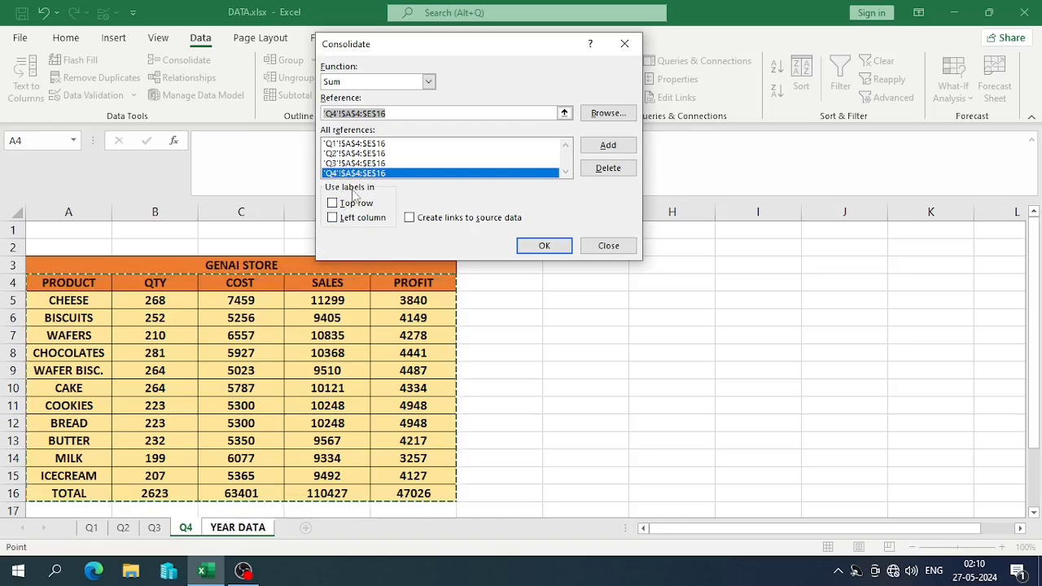
Step: Run the consolidation with top row and left column labels and links to the source data
{"action": "left_click", "coordinate": [332, 204]}
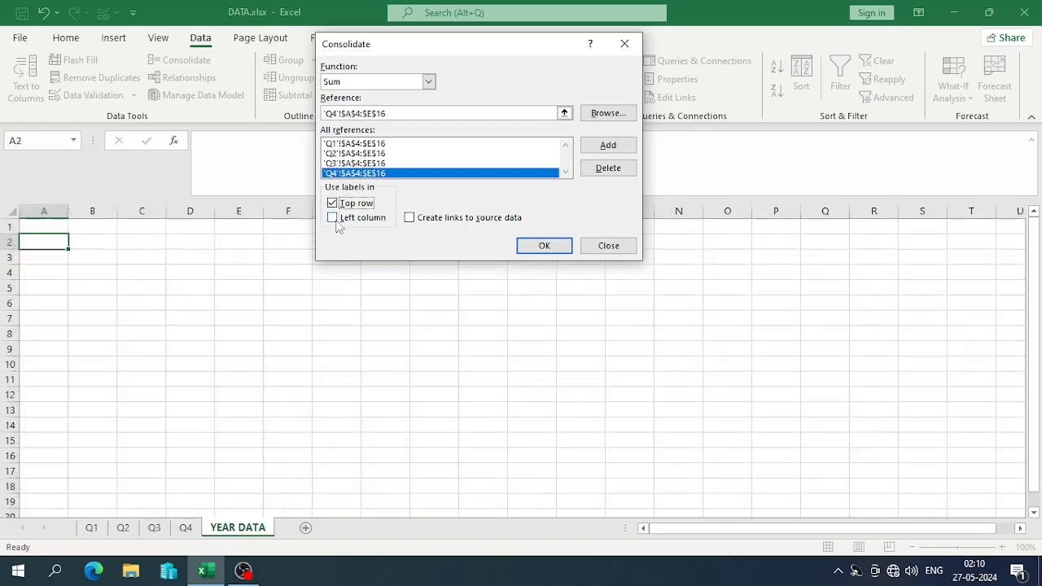
{"action": "left_click", "coordinate": [334, 218]}
{"action": "left_click", "coordinate": [410, 218]}
{"action": "left_click", "coordinate": [539, 245]}
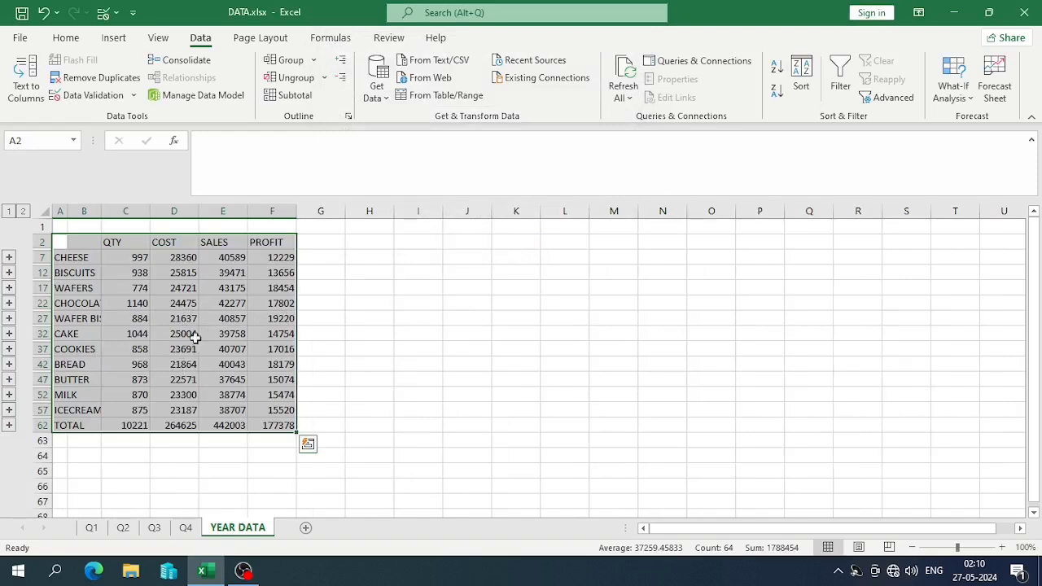
Step: Make the consolidated table on the YEAR DATA sheet bold and center its contents
{"action": "key", "text": "ctrl+q"}
{"action": "key", "text": "Escape"}
{"action": "left_click", "coordinate": [77, 38]}
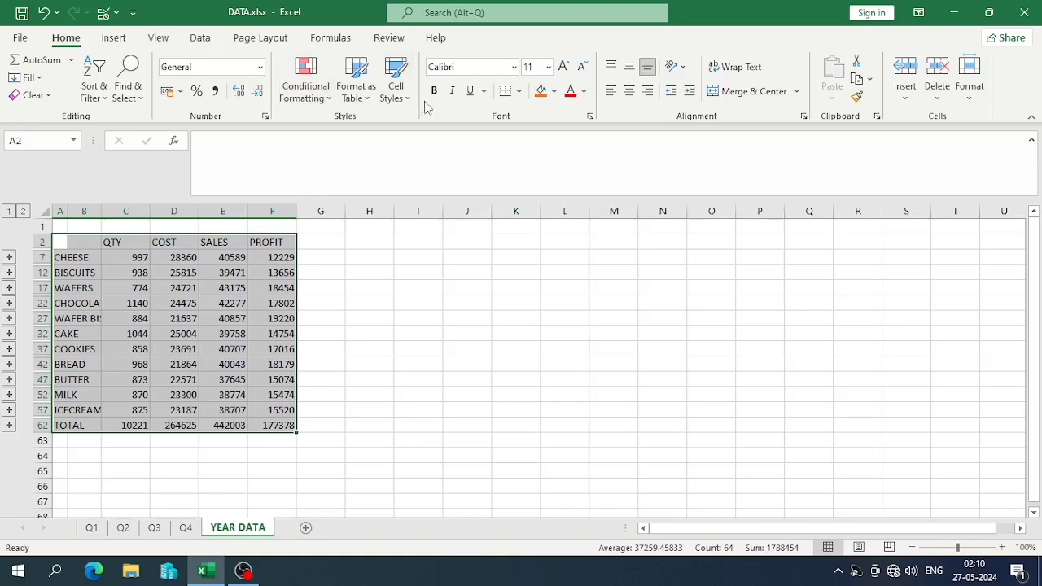
{"action": "left_click", "coordinate": [629, 90]}
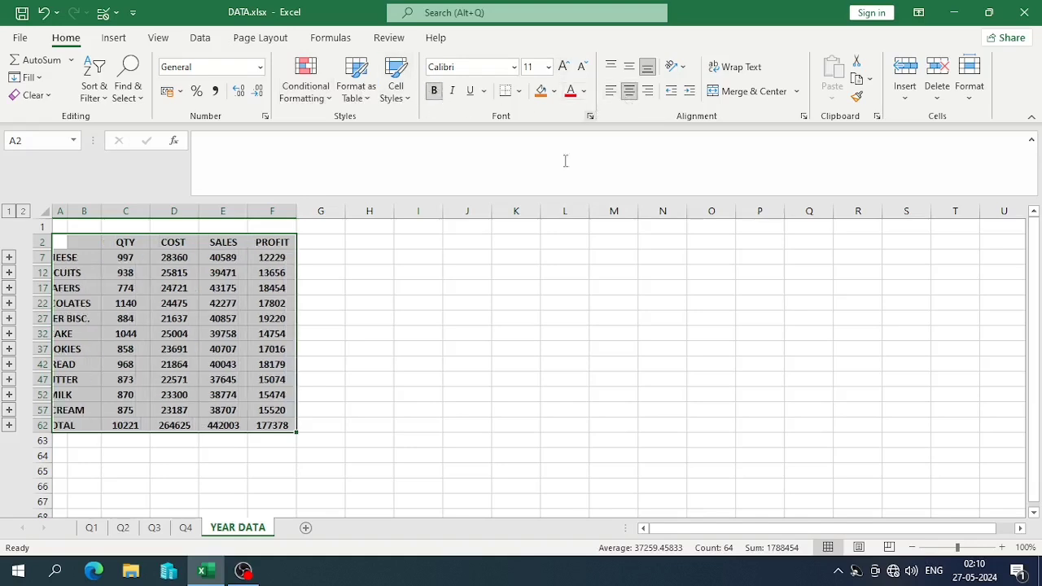
{"action": "key", "text": "ctrl+q"}
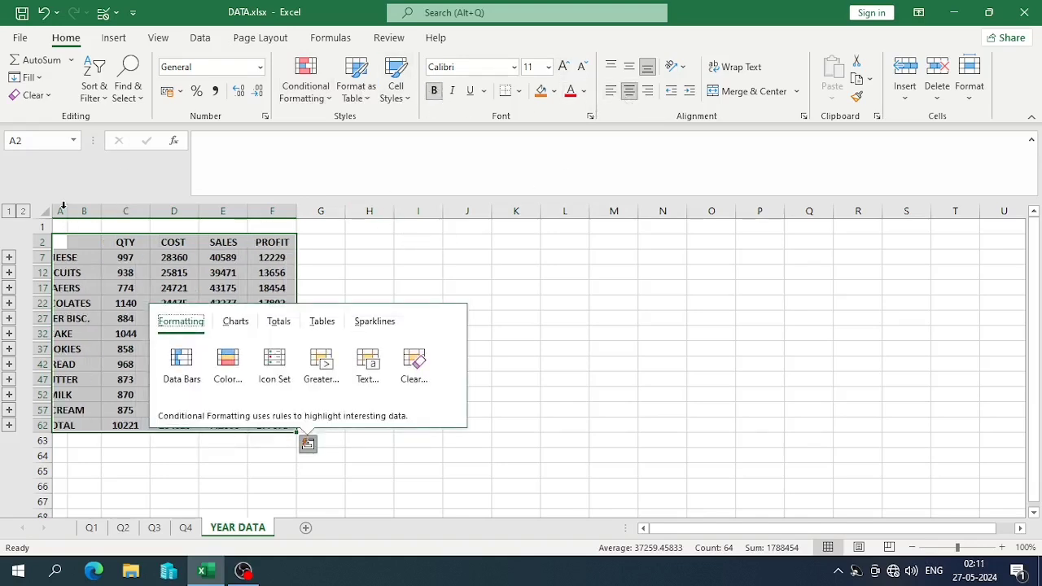
Step: Fit column A to the product names and widen column B
{"action": "left_click", "coordinate": [62, 206]}
{"action": "left_click_drag", "start_coordinate": [68, 209], "coordinate": [214, 208]}
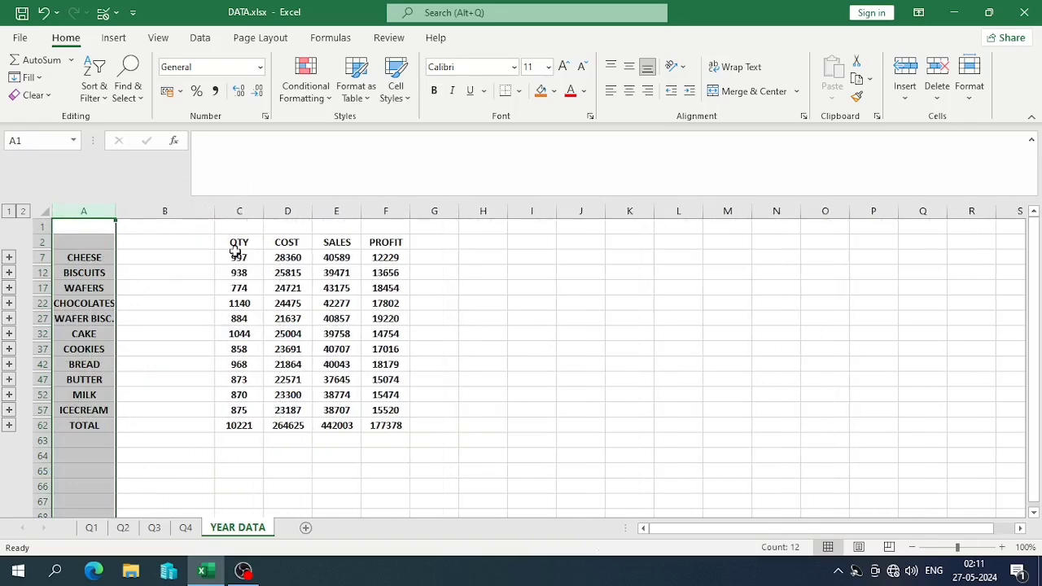
{"action": "left_click", "coordinate": [289, 289]}
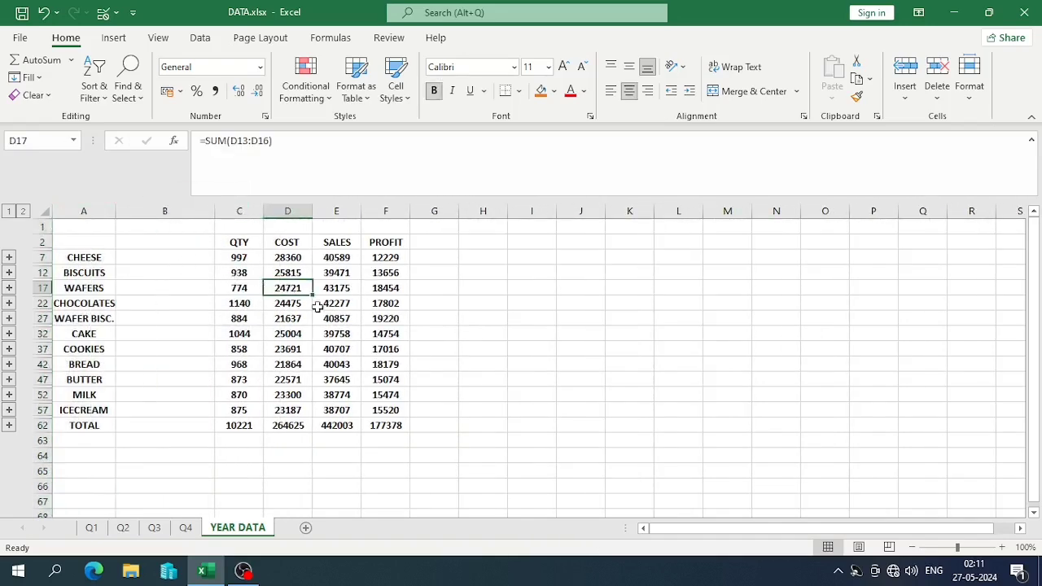
Step: Expand the CHEESE group to examine its four quarterly data rows, and collapse it again
{"action": "scroll", "coordinate": [305, 345], "scroll_direction": "up", "scroll_amount": 3}
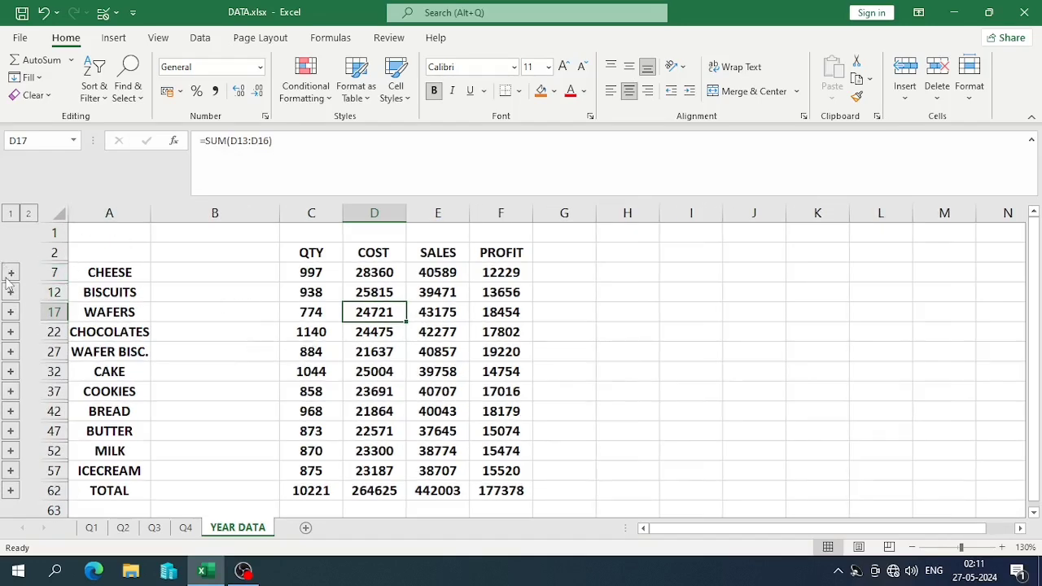
{"action": "left_click", "coordinate": [11, 272]}
{"action": "left_click", "coordinate": [215, 272]}
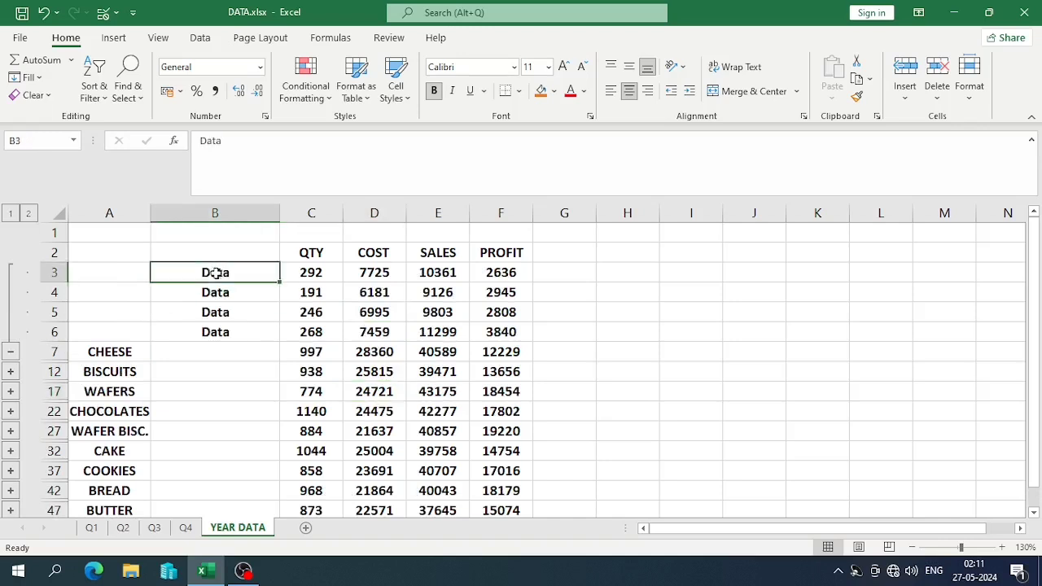
{"action": "left_click", "coordinate": [215, 291]}
{"action": "left_click", "coordinate": [215, 311]}
{"action": "left_click", "coordinate": [223, 335]}
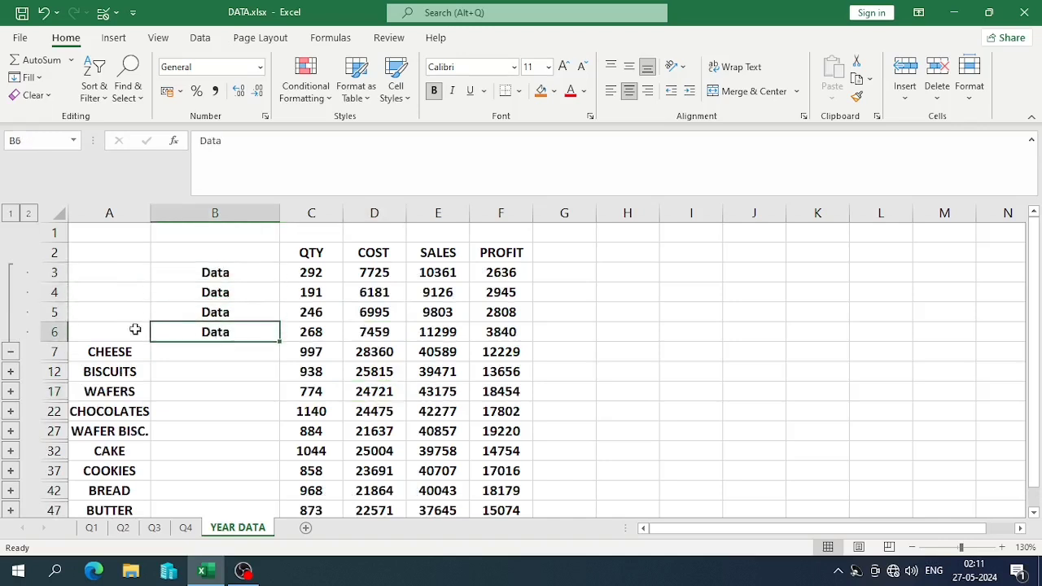
{"action": "left_click", "coordinate": [10, 352]}
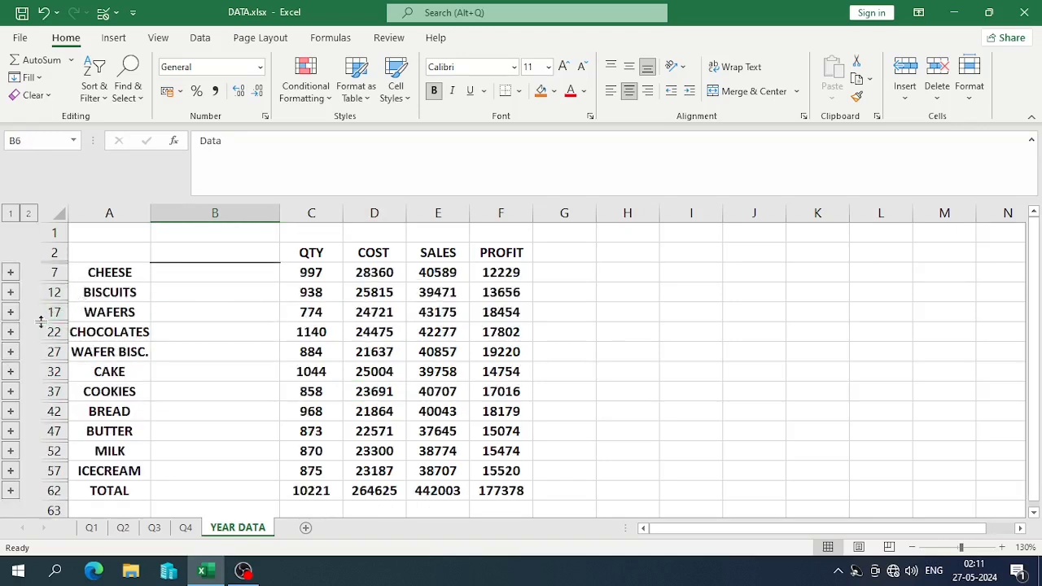
Step: Expand the CHOCOLATES group, check its quarterly quantities in C18:C21, and collapse it again
{"action": "left_click", "coordinate": [11, 332]}
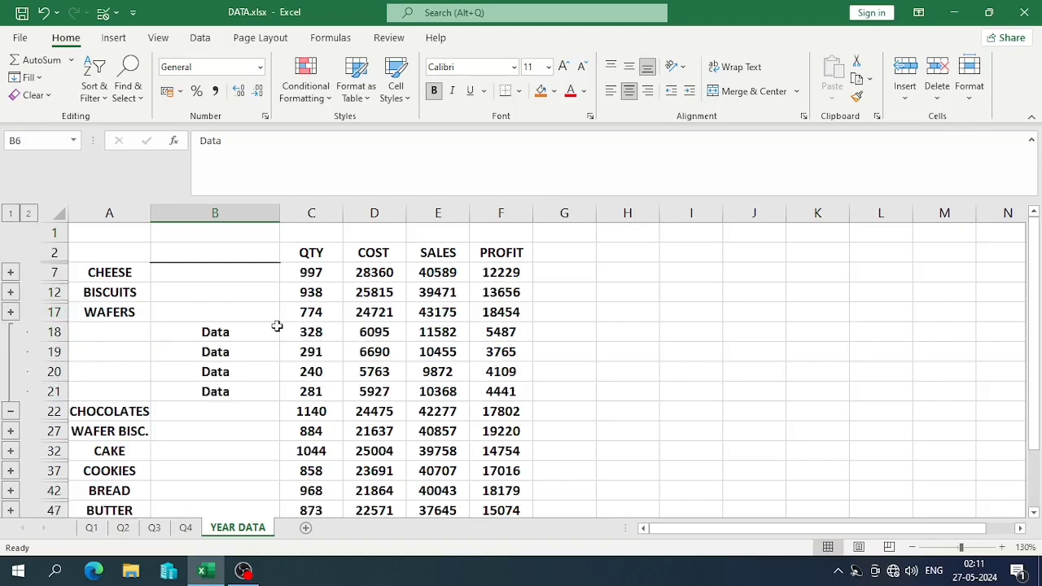
{"action": "left_click_drag", "start_coordinate": [302, 328], "coordinate": [312, 388]}
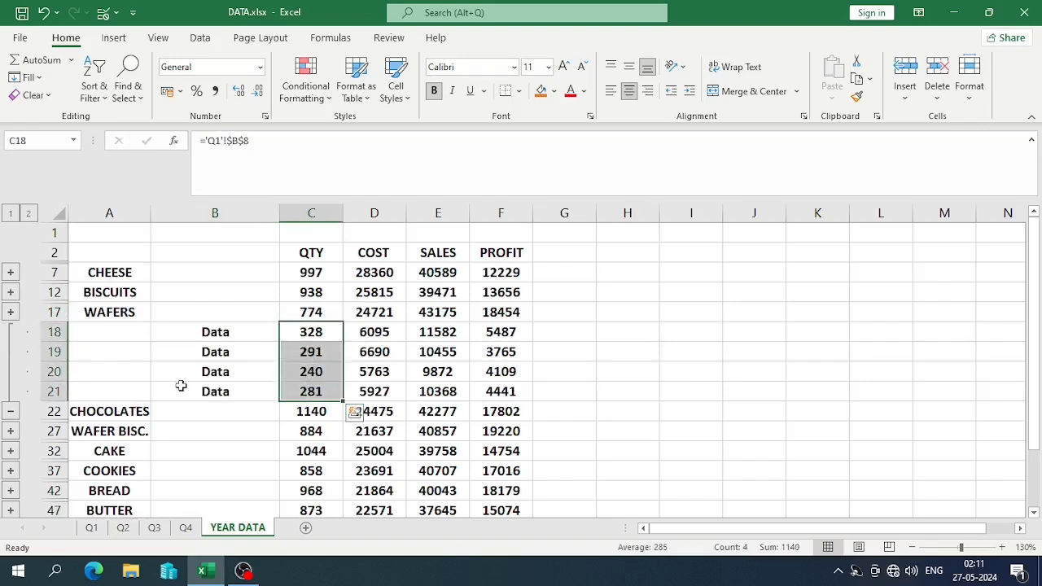
{"action": "left_click", "coordinate": [10, 411]}
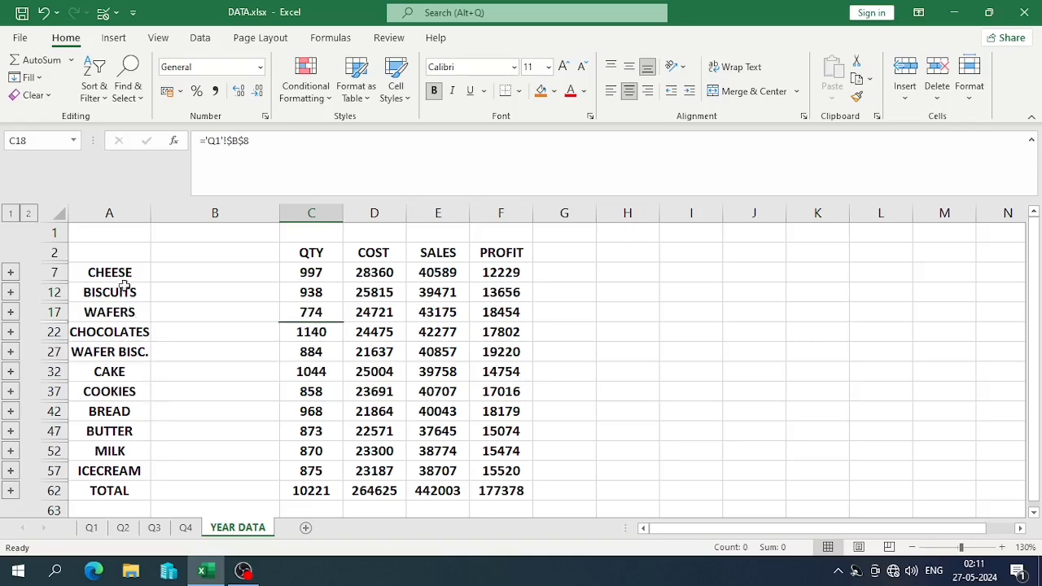
Step: Show outline level 2 for all products and review the quarterly detail rows
{"action": "left_click", "coordinate": [27, 213]}
{"action": "scroll", "coordinate": [172, 282], "scroll_direction": "down", "scroll_amount": 3}
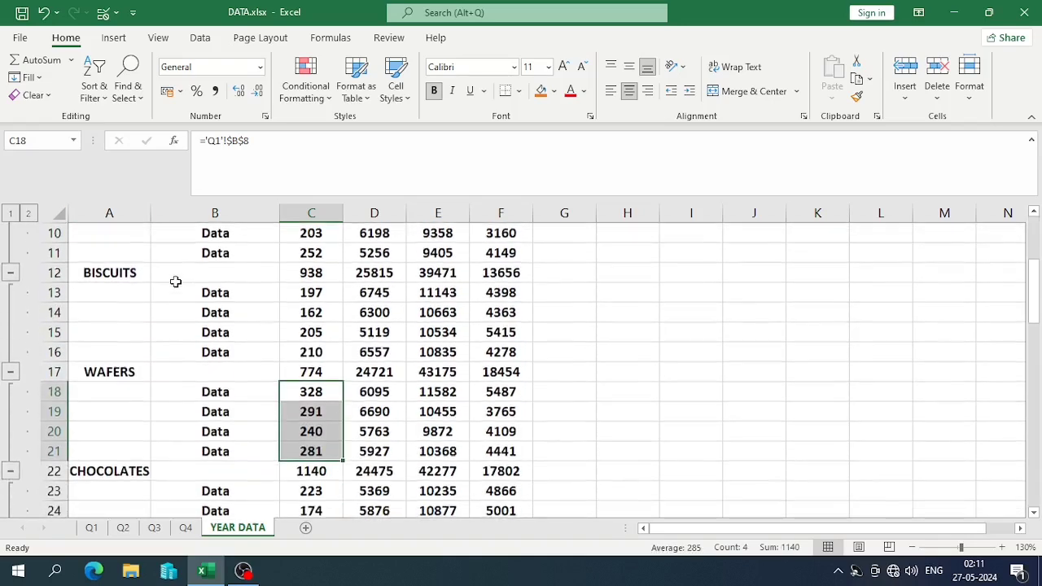
{"action": "scroll", "coordinate": [174, 280], "scroll_direction": "down", "scroll_amount": 5}
{"action": "scroll", "coordinate": [174, 280], "scroll_direction": "up", "scroll_amount": 5}
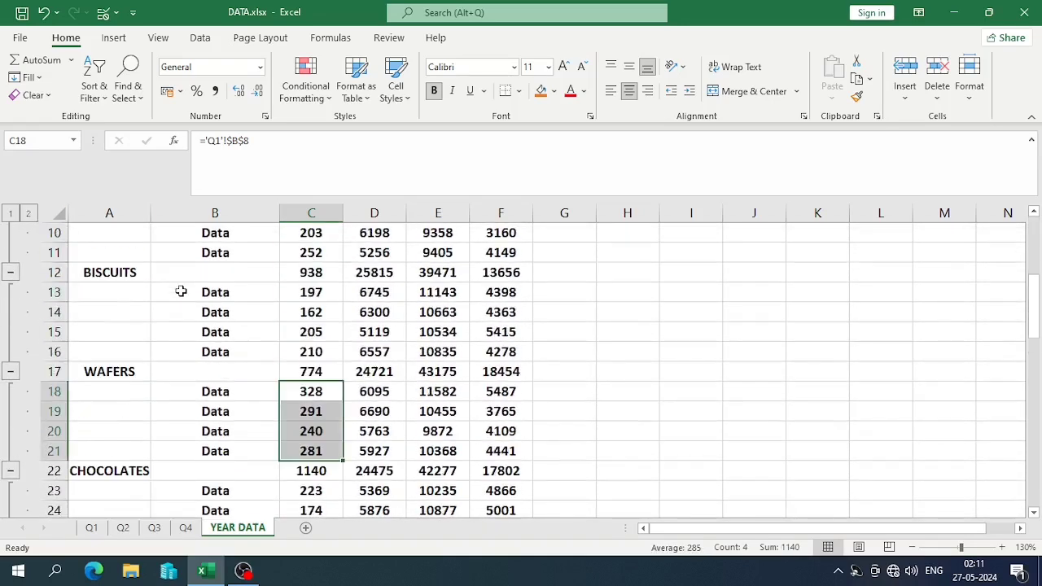
Step: Collapse the outline to level 1 and apply the Colorful 2 AutoFormat to the whole summary table
{"action": "left_click", "coordinate": [9, 214]}
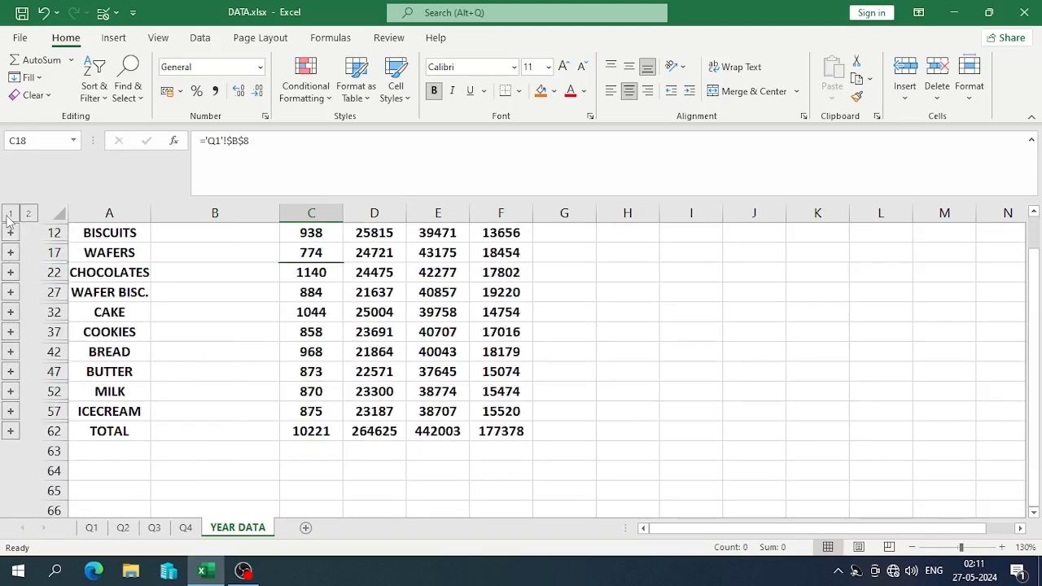
{"action": "scroll", "coordinate": [184, 327], "scroll_direction": "up", "scroll_amount": 1}
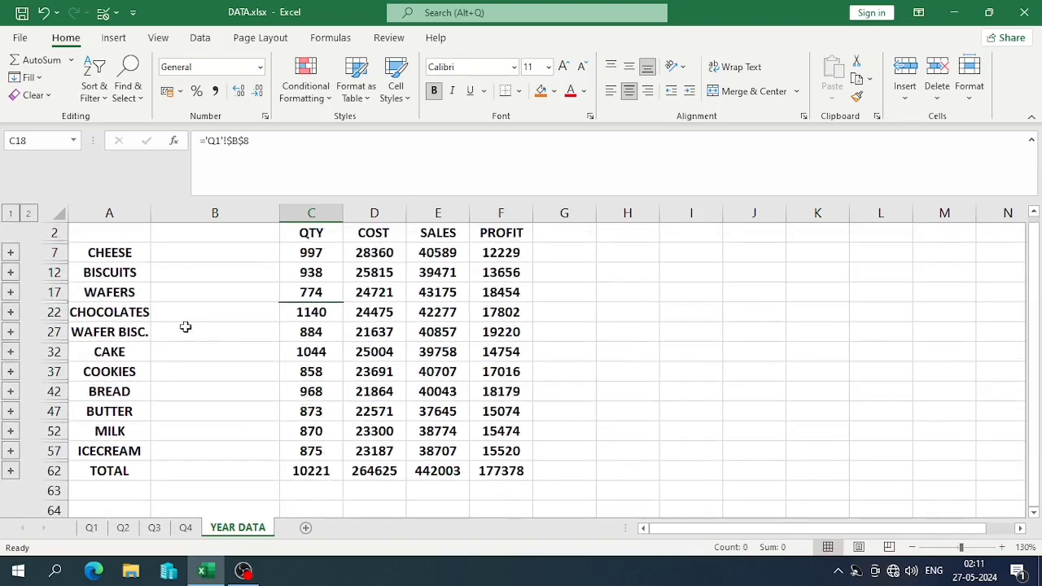
{"action": "left_click", "coordinate": [129, 275]}
{"action": "key", "text": "ctrl+a"}
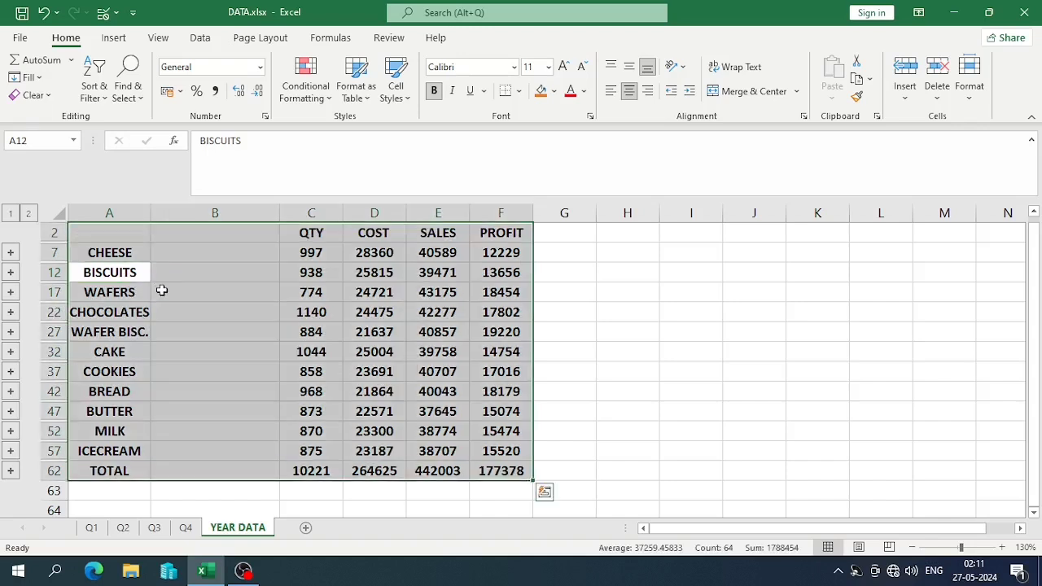
{"action": "key", "text": "alt+o"}
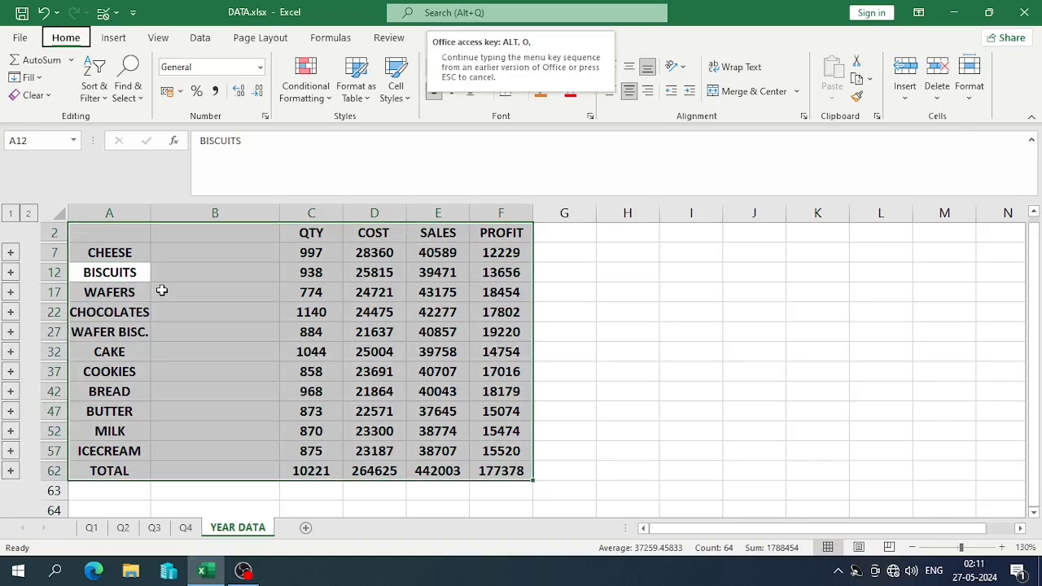
{"action": "key", "text": "Escape"}
{"action": "key", "text": "alt+o"}
{"action": "key", "text": "a"}
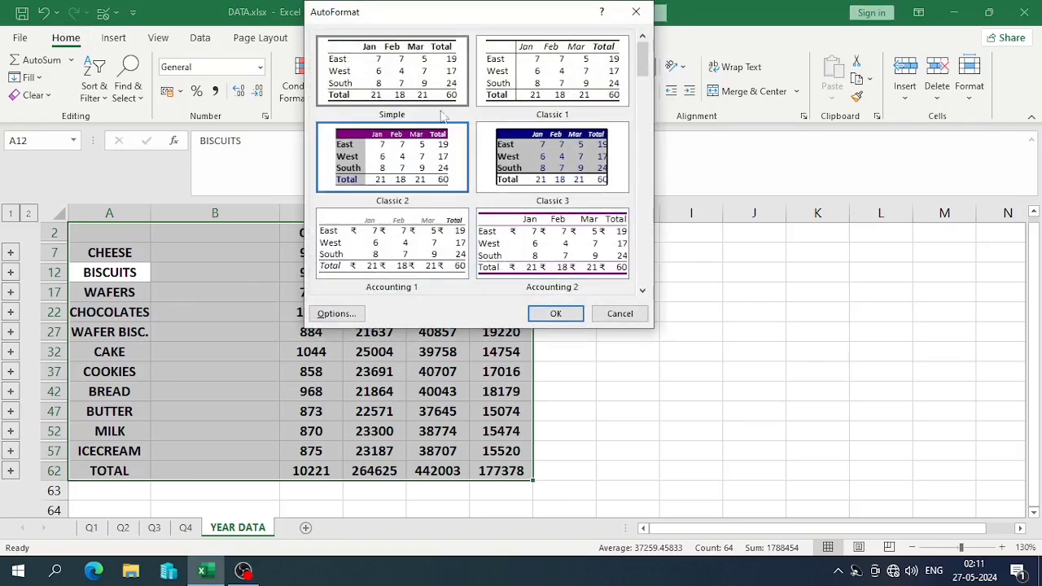
{"action": "left_click_drag", "start_coordinate": [646, 73], "coordinate": [642, 216]}
{"action": "left_click", "coordinate": [524, 234]}
{"action": "left_click", "coordinate": [549, 81]}
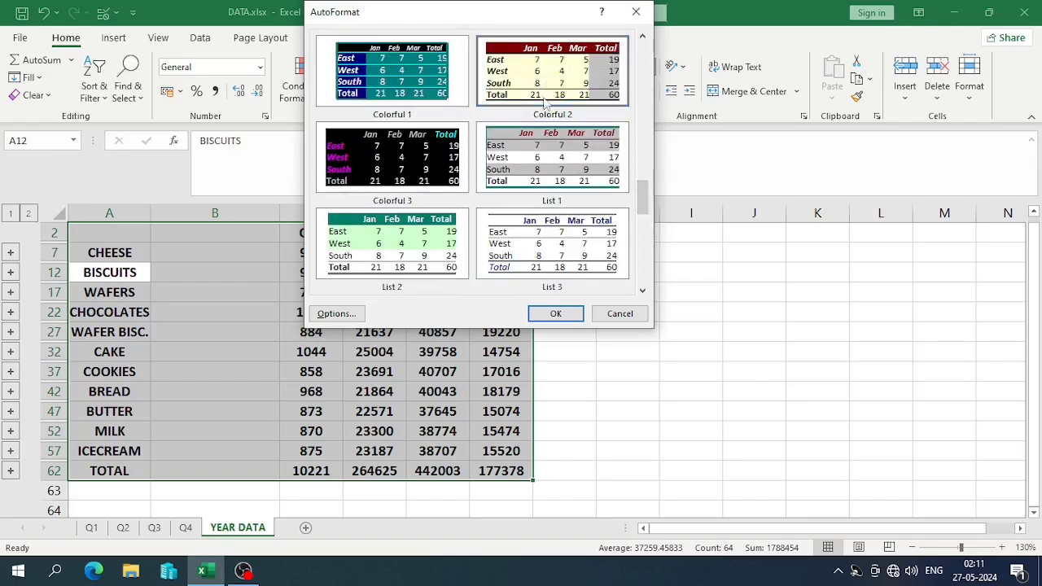
{"action": "left_click", "coordinate": [560, 313]}
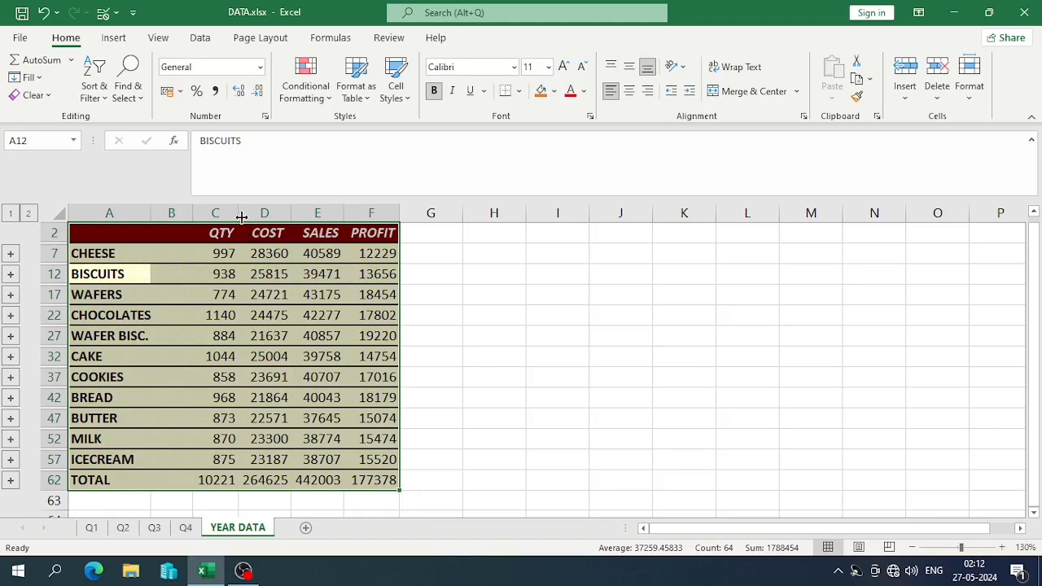
Step: Widen columns C and B of the formatted summary table
{"action": "left_click_drag", "start_coordinate": [238, 213], "coordinate": [275, 212]}
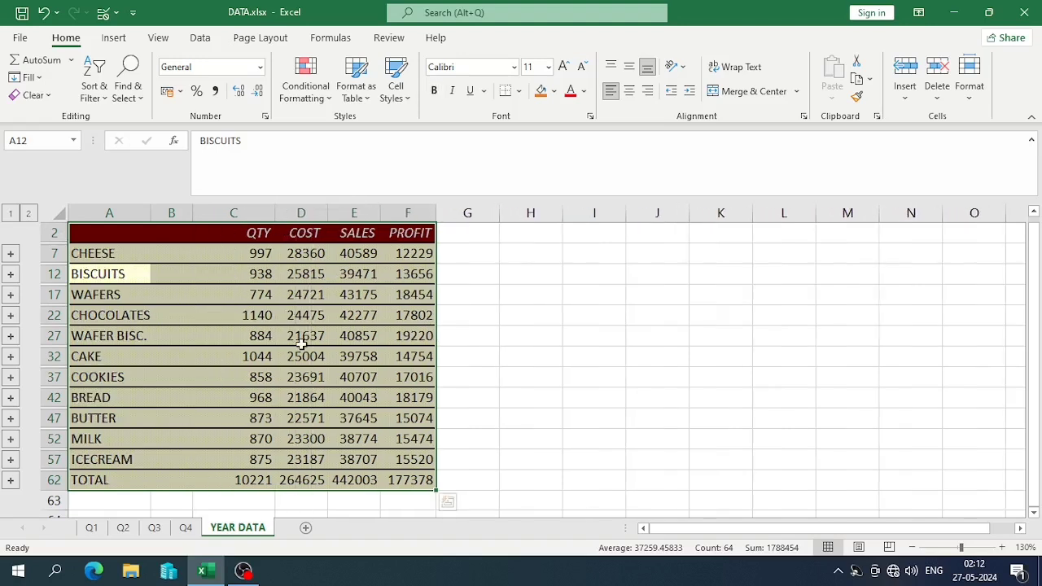
{"action": "left_click_drag", "start_coordinate": [193, 212], "coordinate": [224, 212]}
{"action": "left_click", "coordinate": [492, 296]}
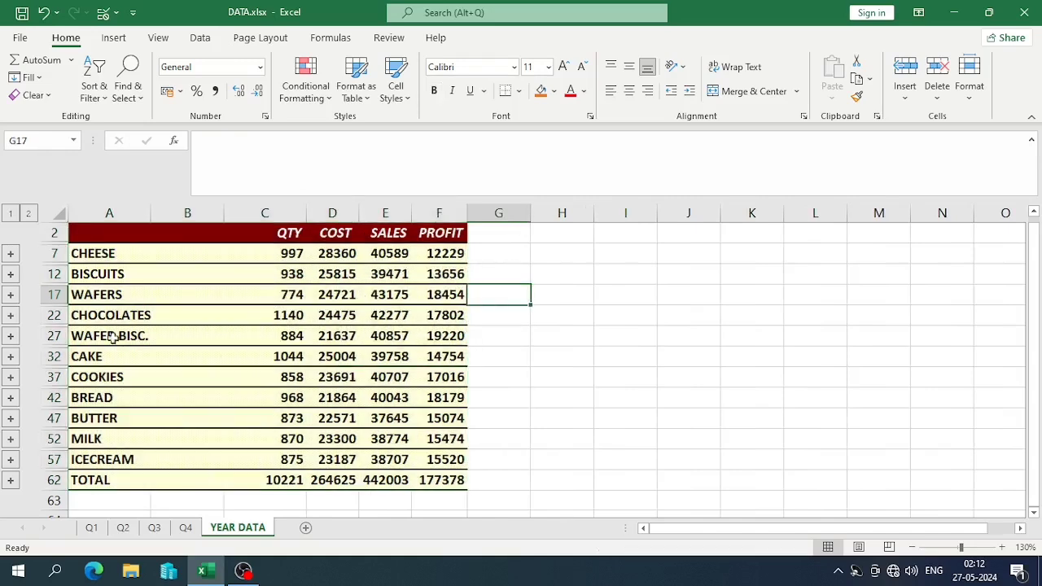
Step: Show outline level 2 and replace the Data labels in B3:B6, above the CHEESE subtotal, with CHEES
{"action": "left_click", "coordinate": [33, 218]}
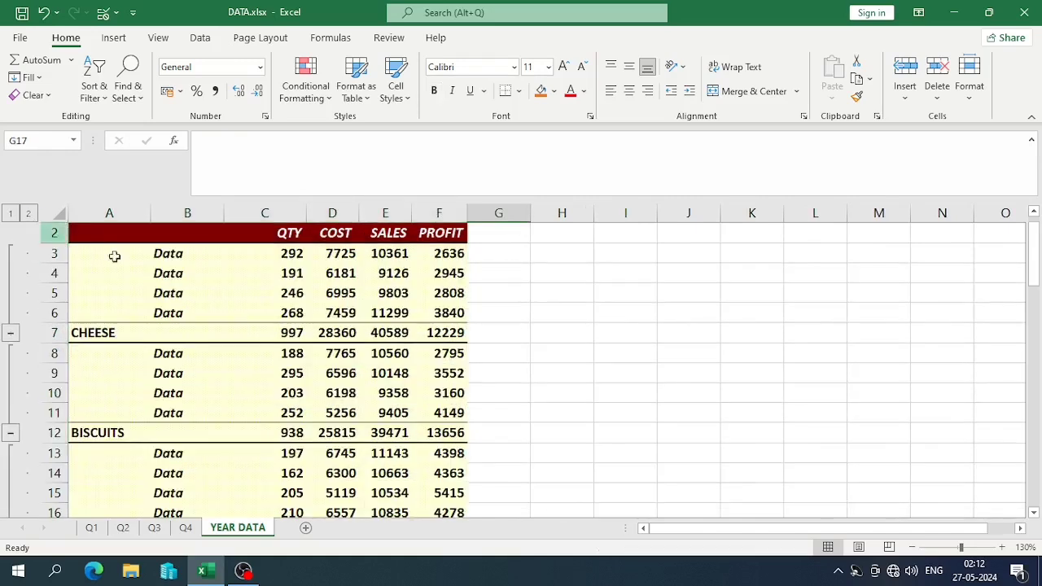
{"action": "left_click", "coordinate": [91, 332]}
{"action": "left_click", "coordinate": [173, 257]}
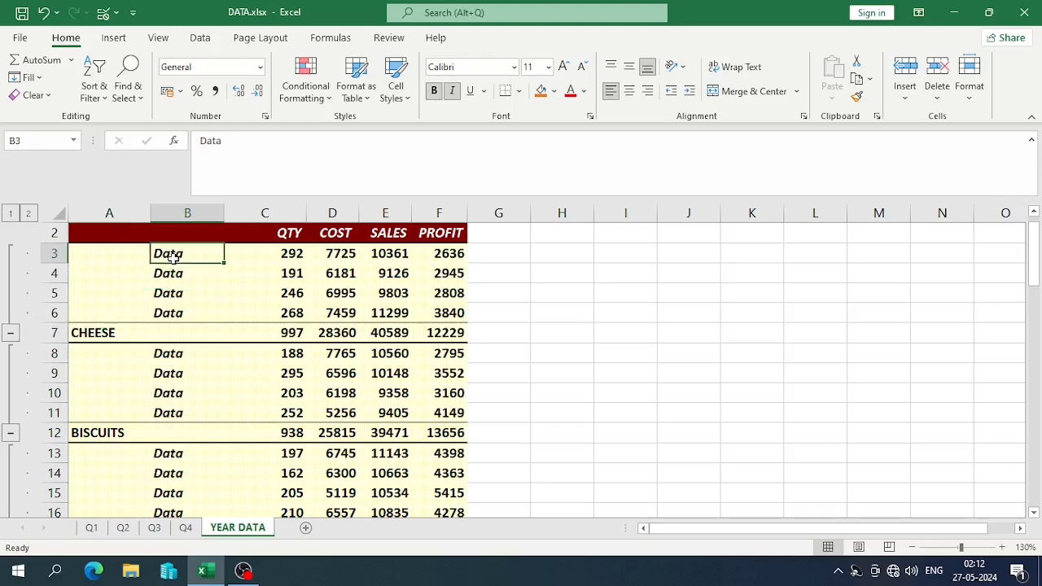
{"action": "type", "text": "XH"}
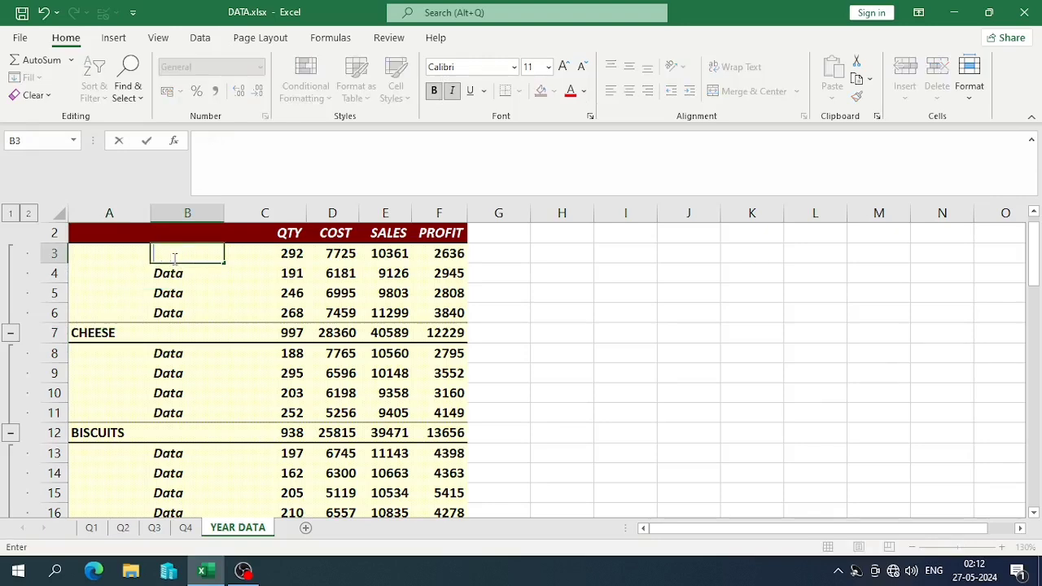
{"action": "type", "text": "CHEES"}
{"action": "key", "text": "Return"}
{"action": "type", "text": "C"}
{"action": "key", "text": "Return"}
{"action": "type", "text": "C"}
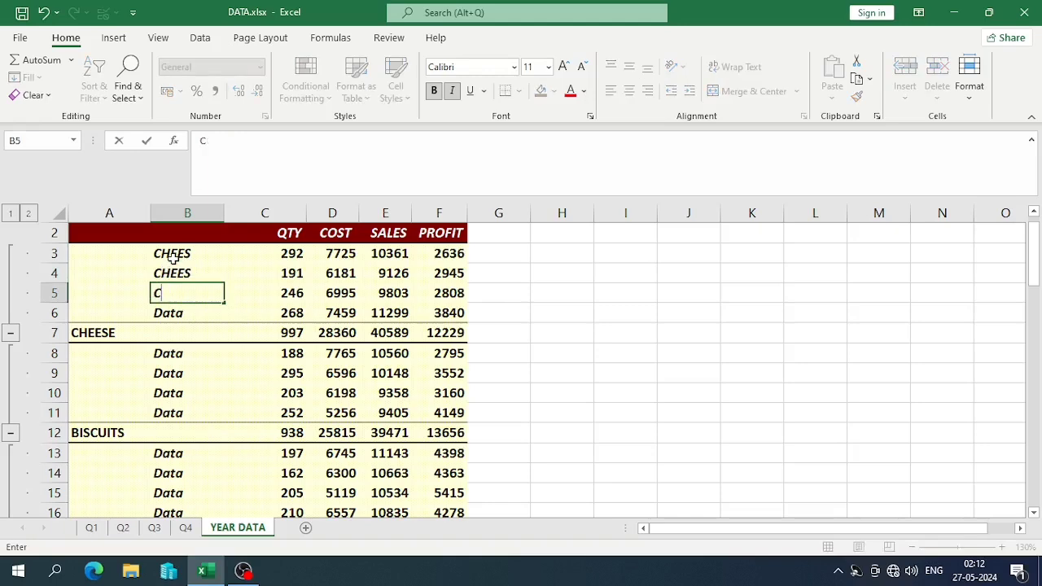
{"action": "type", "text": "]"}
{"action": "key", "text": "Return"}
{"action": "key", "text": "Up"}
{"action": "type", "text": "C"}
{"action": "key", "text": "Return"}
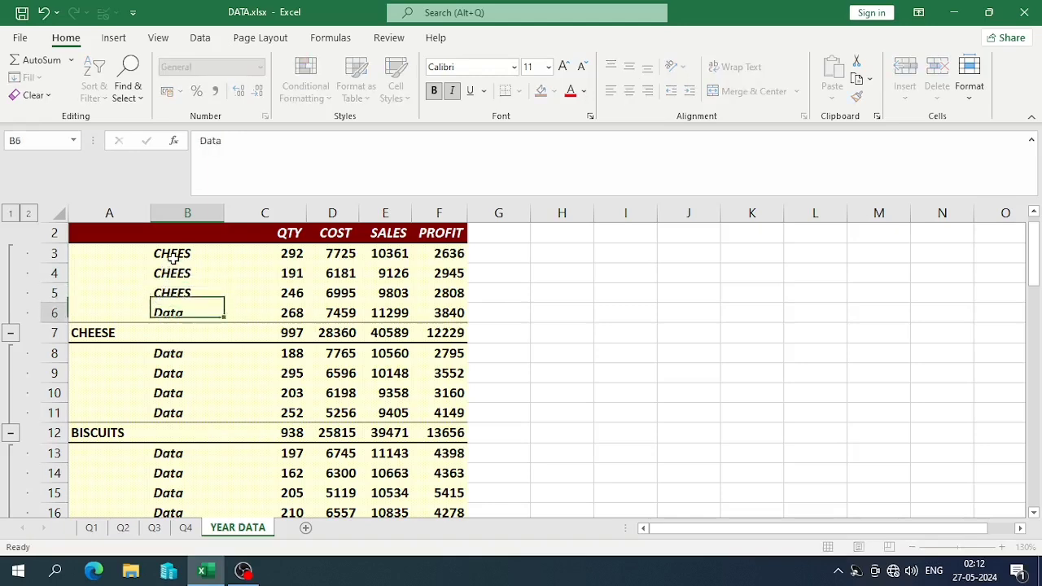
{"action": "type", "text": "CHEES"}
{"action": "key", "text": "Return"}
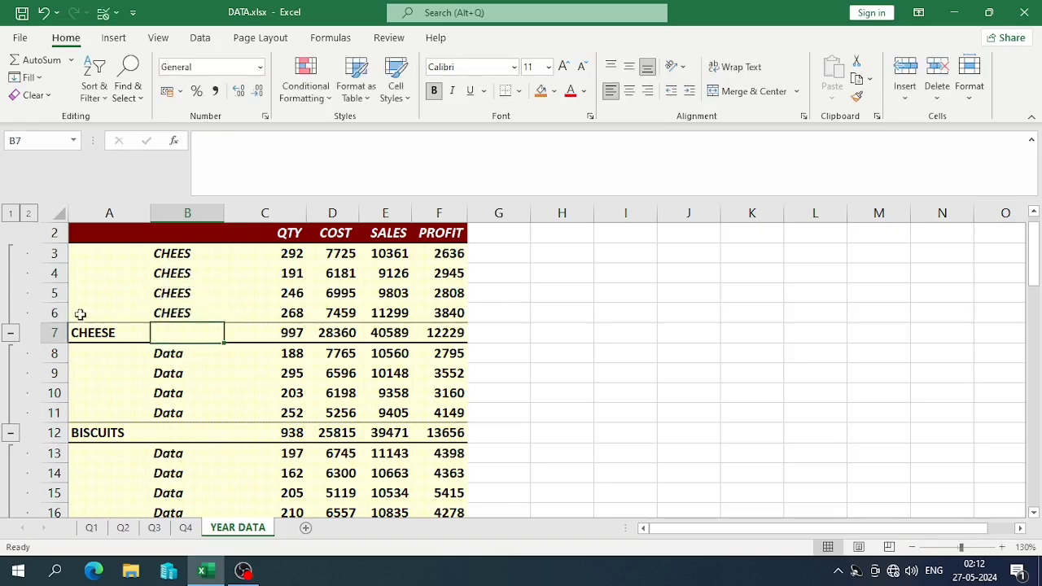
Step: Look over the detail rows below CHEESE and collapse the outline back to level 1
{"action": "left_click_drag", "start_coordinate": [121, 329], "coordinate": [172, 328]}
{"action": "scroll", "coordinate": [117, 314], "scroll_direction": "down", "scroll_amount": 8}
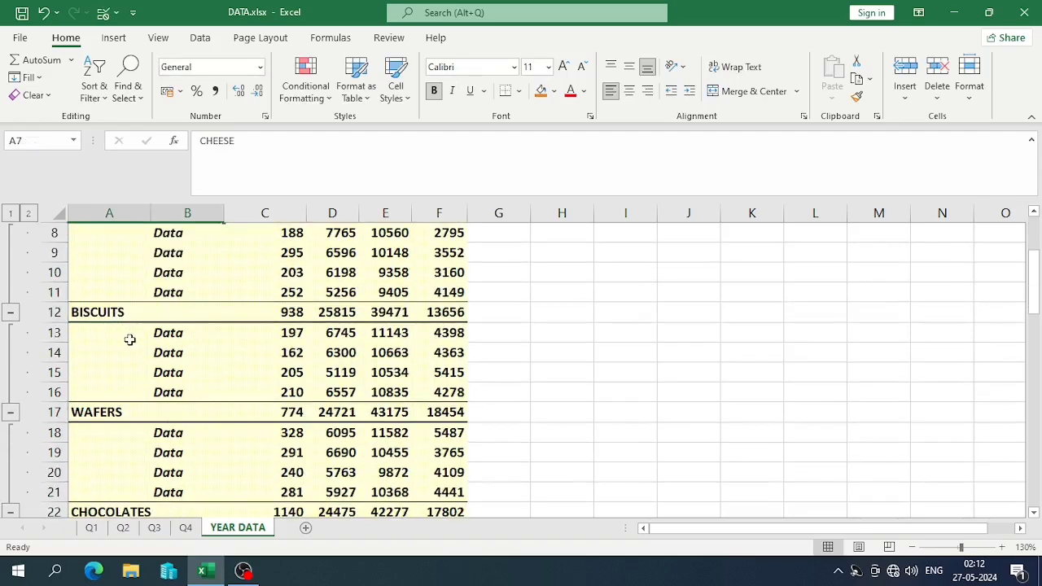
{"action": "left_click", "coordinate": [14, 215]}
{"action": "scroll", "coordinate": [200, 364], "scroll_direction": "up", "scroll_amount": 1}
{"action": "scroll", "coordinate": [219, 296], "scroll_direction": "up", "scroll_amount": 1}
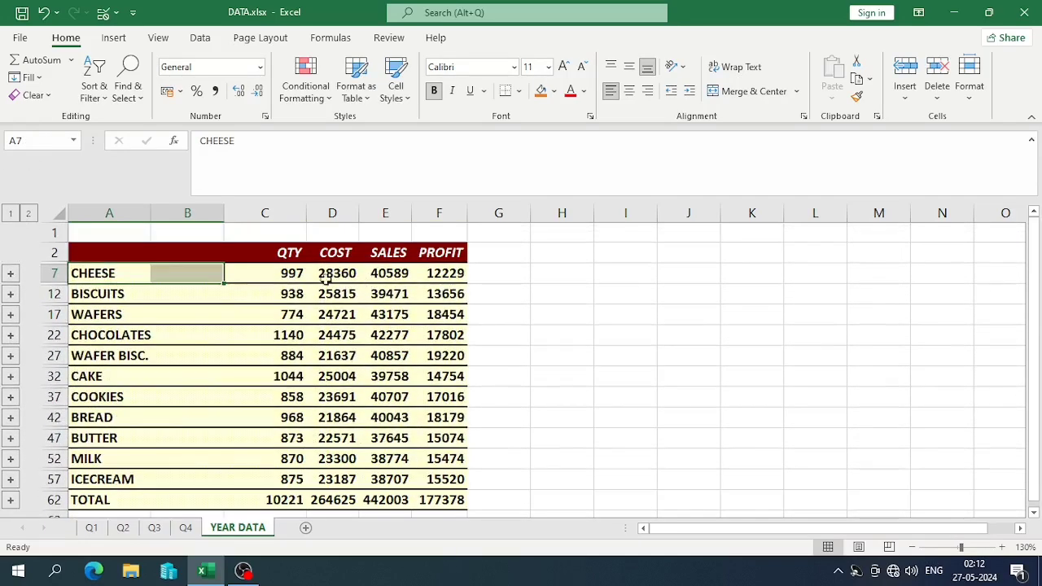
Step: Check the quantity formulas for CHEESE and BISCUITS, display all formulas on the sheet for review, and switch back to values
{"action": "left_click", "coordinate": [288, 276]}
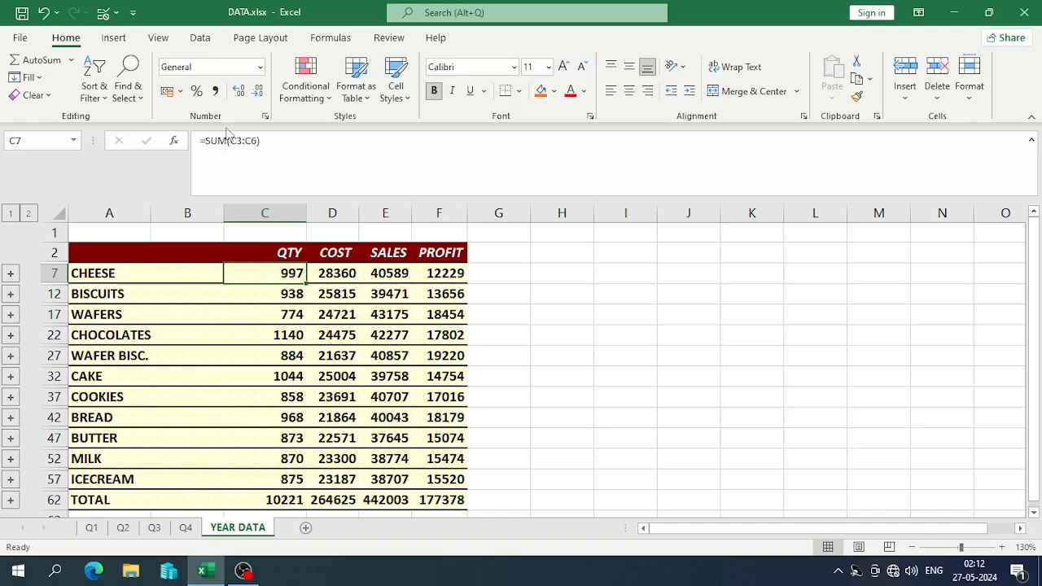
{"action": "left_click", "coordinate": [290, 297]}
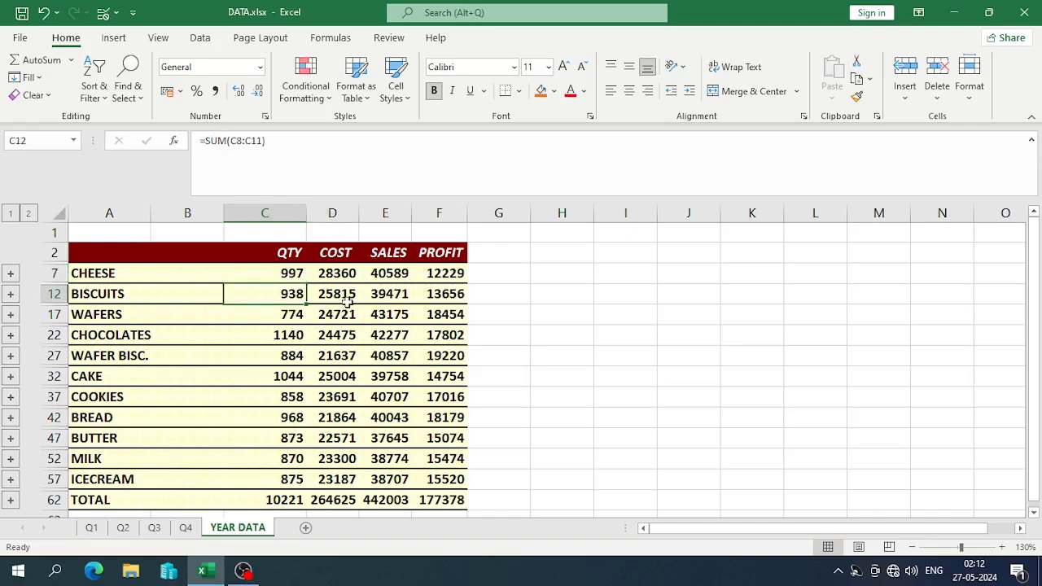
{"action": "key", "text": "ctrl+grave"}
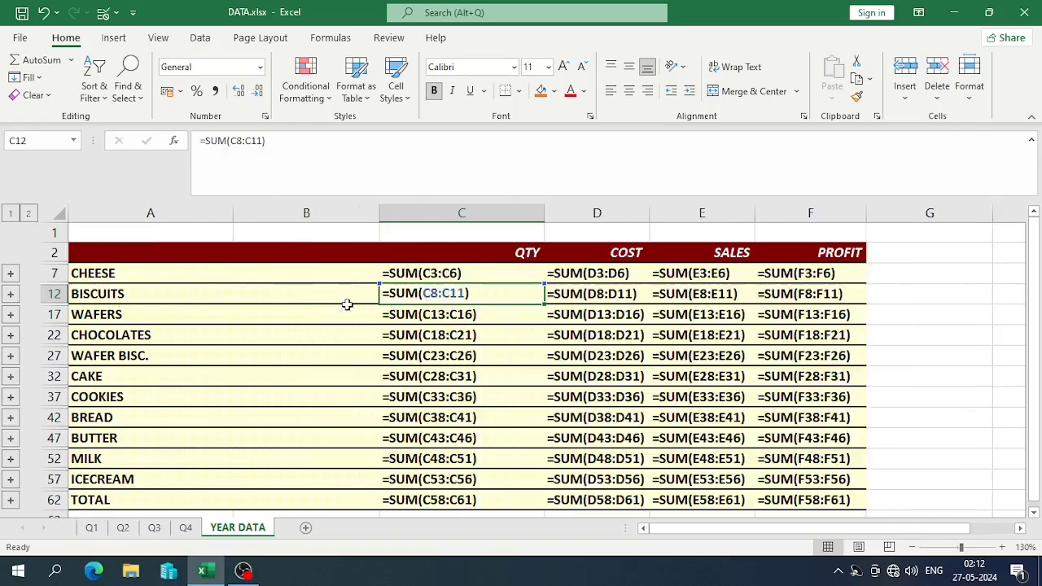
{"action": "scroll", "coordinate": [378, 319], "scroll_direction": "down", "scroll_amount": 1}
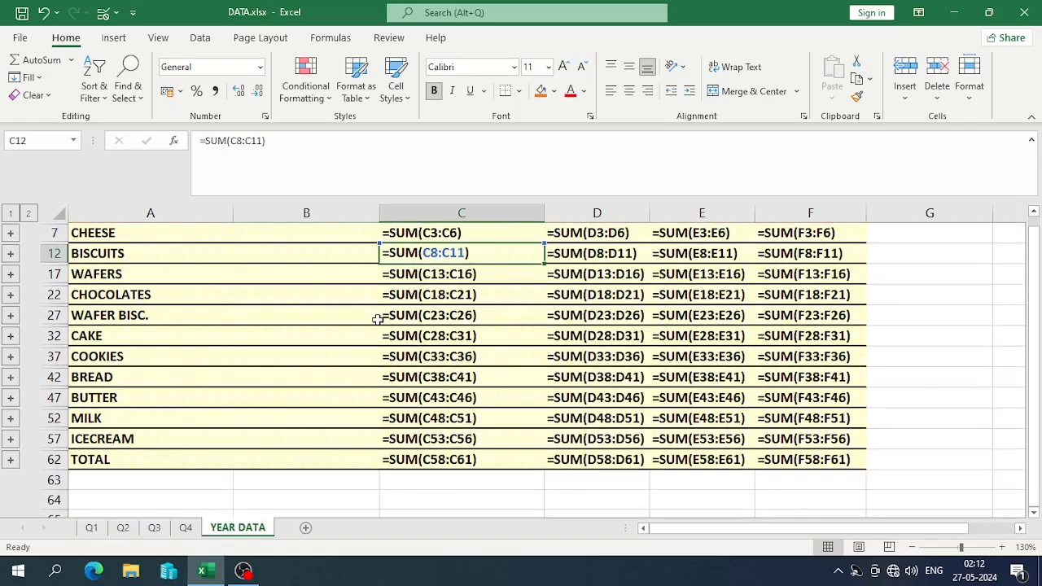
{"action": "scroll", "coordinate": [378, 319], "scroll_direction": "up", "scroll_amount": 1}
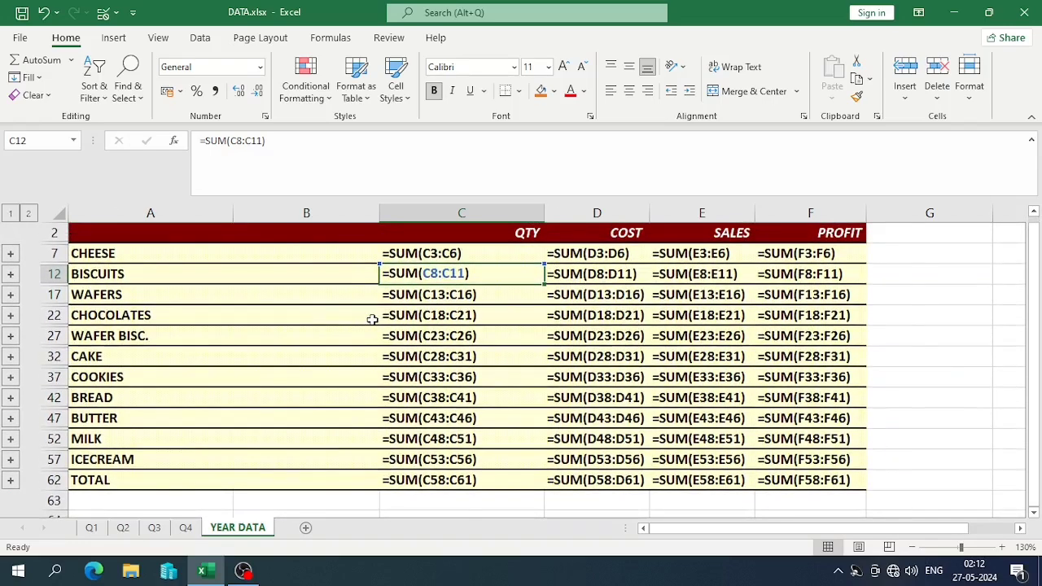
{"action": "key", "text": "ctrl+grave"}
{"action": "left_click", "coordinate": [525, 279]}
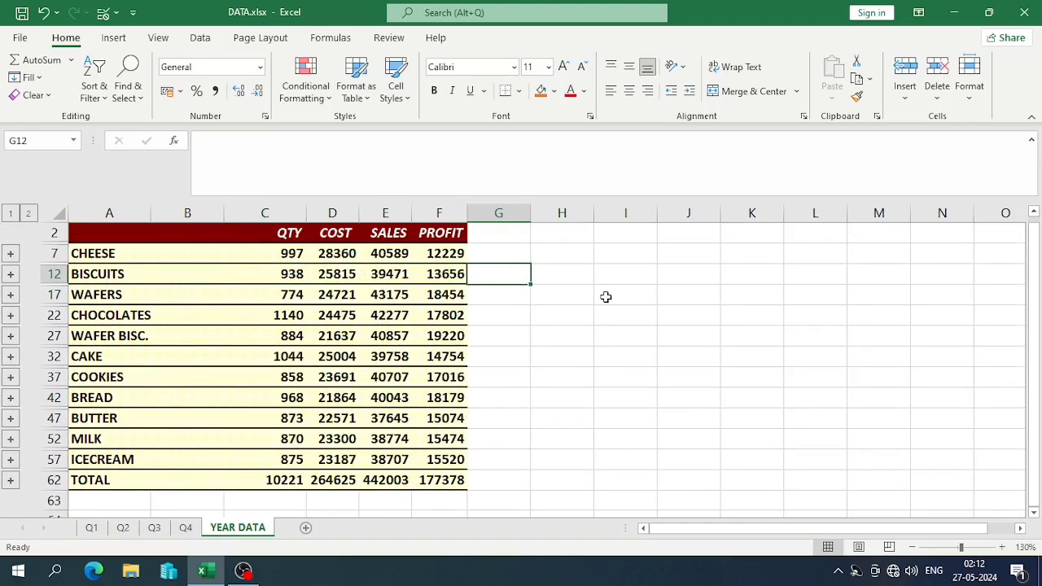
{"action": "left_click", "coordinate": [579, 279]}
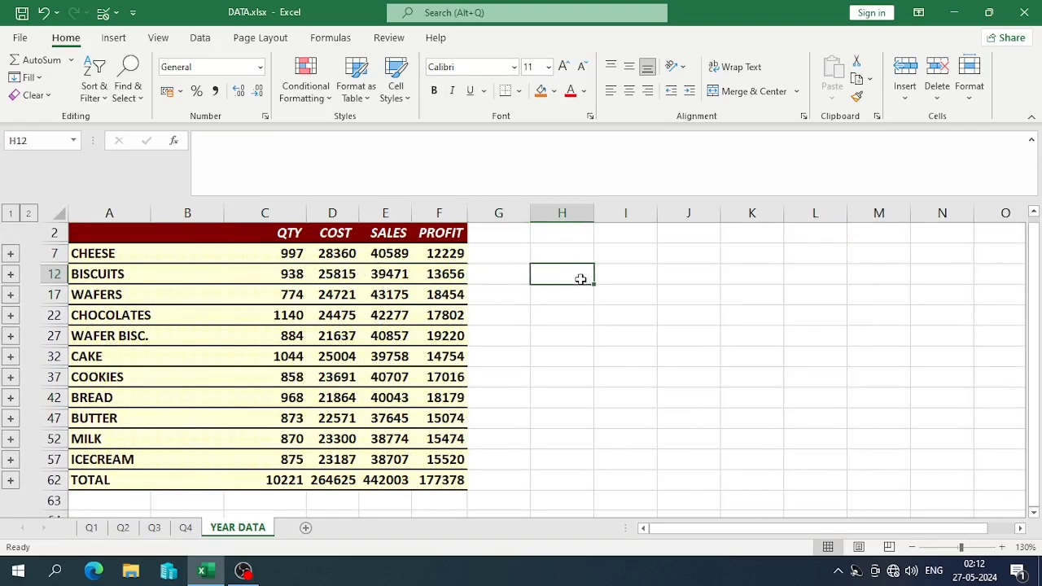